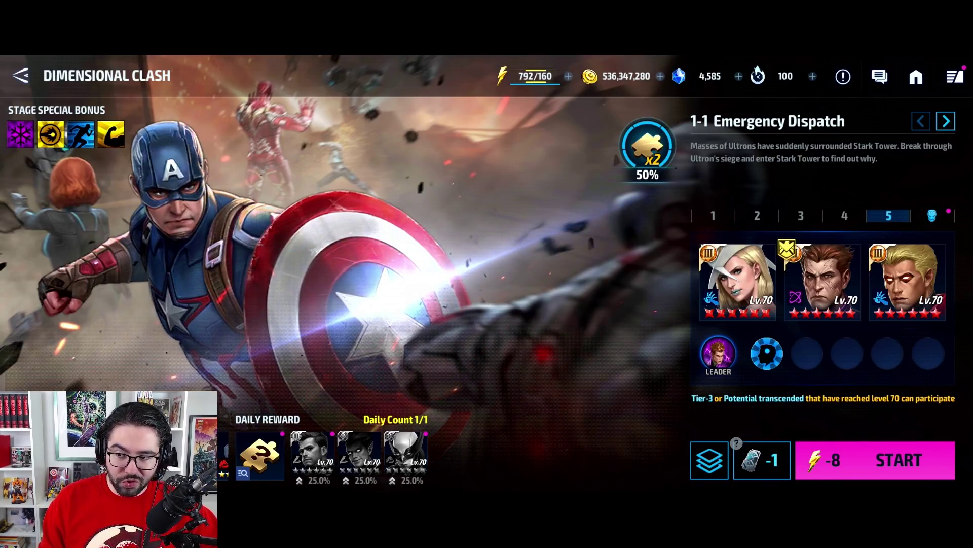
Switch to the character guide spreadsheet, glance at the CHAMP BUILDING sheet, and return to the STORY MODE sheet.
click(946, 121)
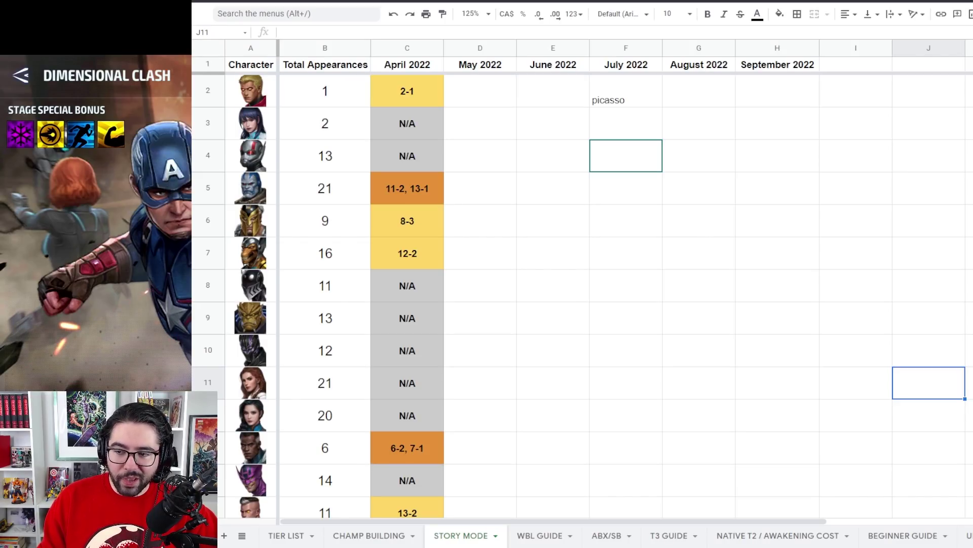
click(750, 420)
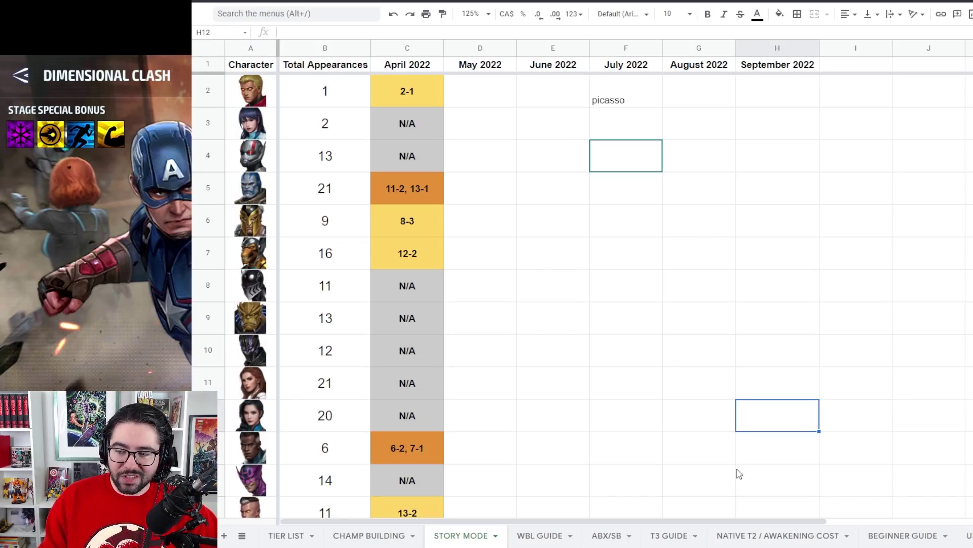
click(287, 536)
click(378, 537)
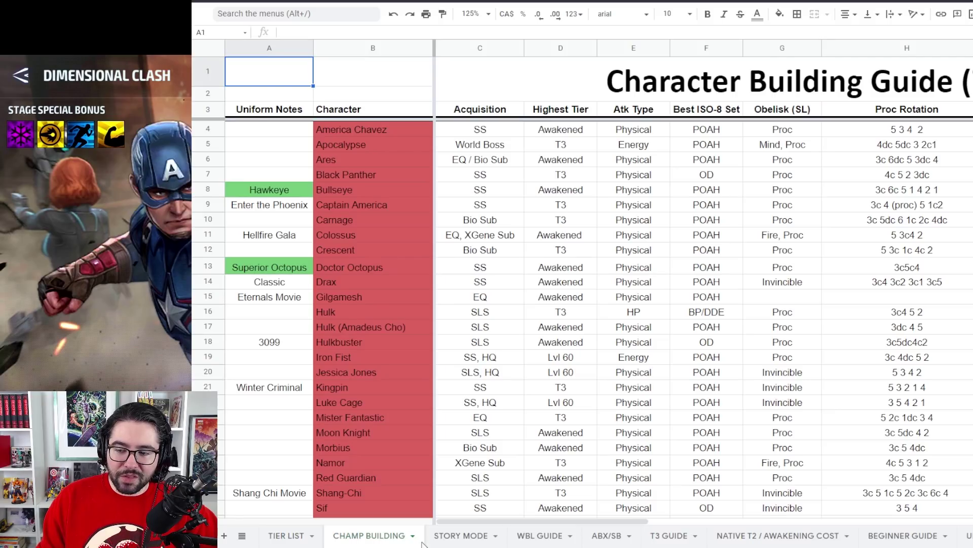
click(458, 538)
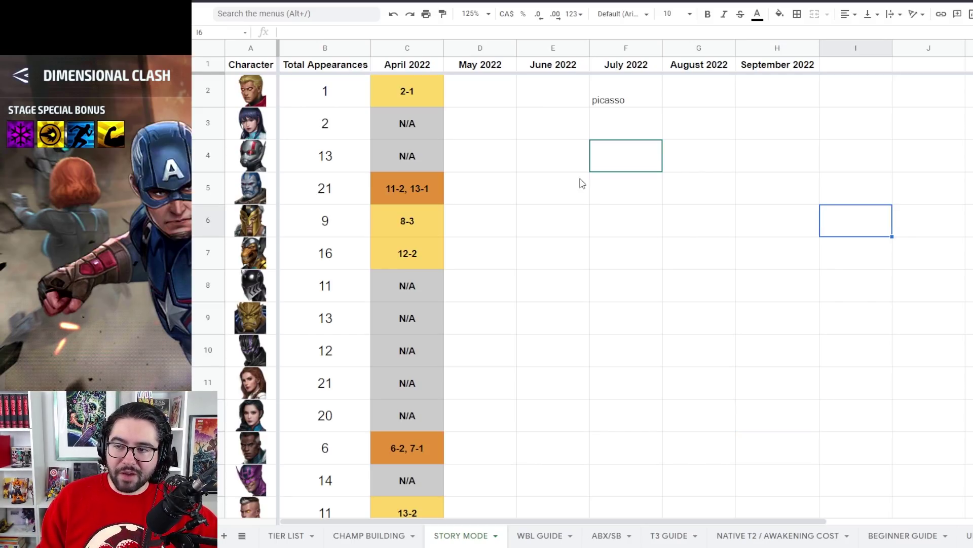
Examine the character portraits and their total appearance counts in rows 2 and 3.
click(252, 92)
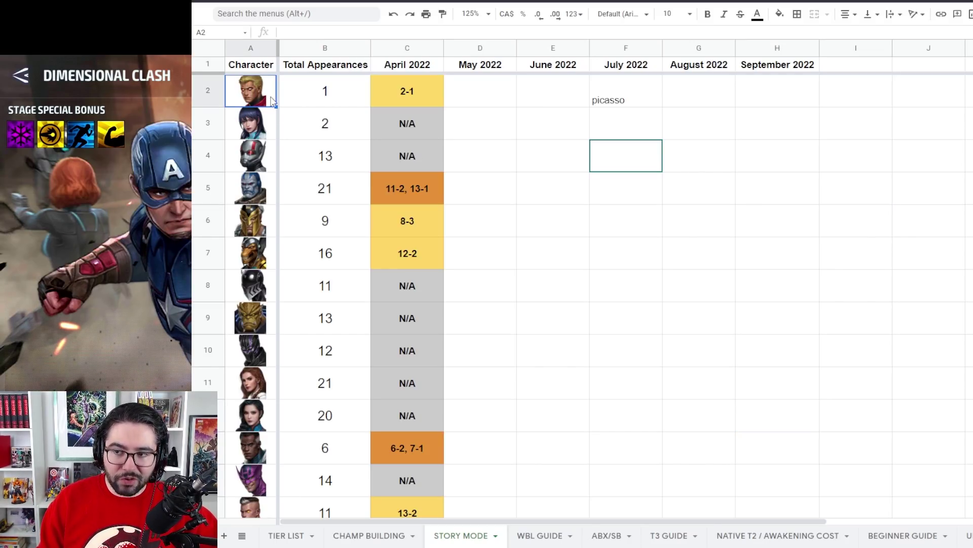
click(340, 93)
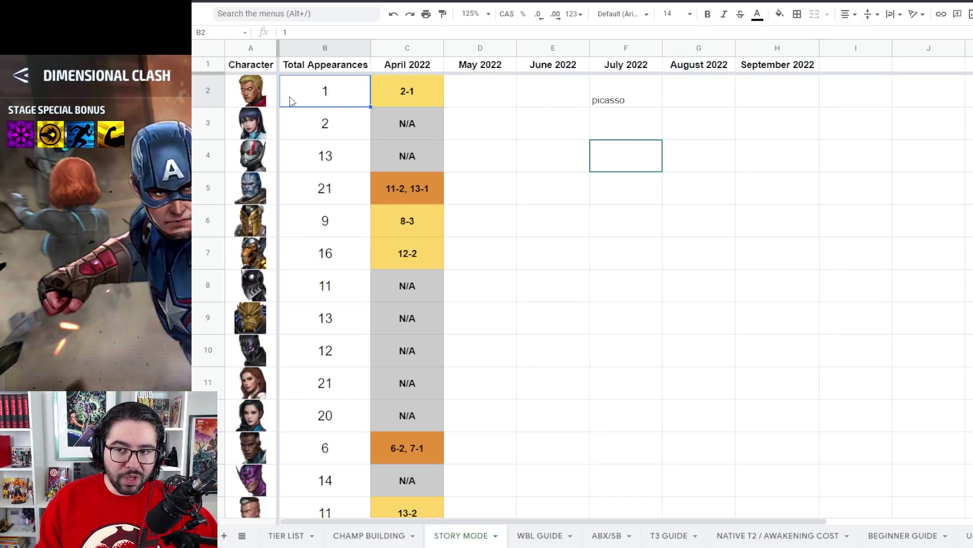
click(332, 132)
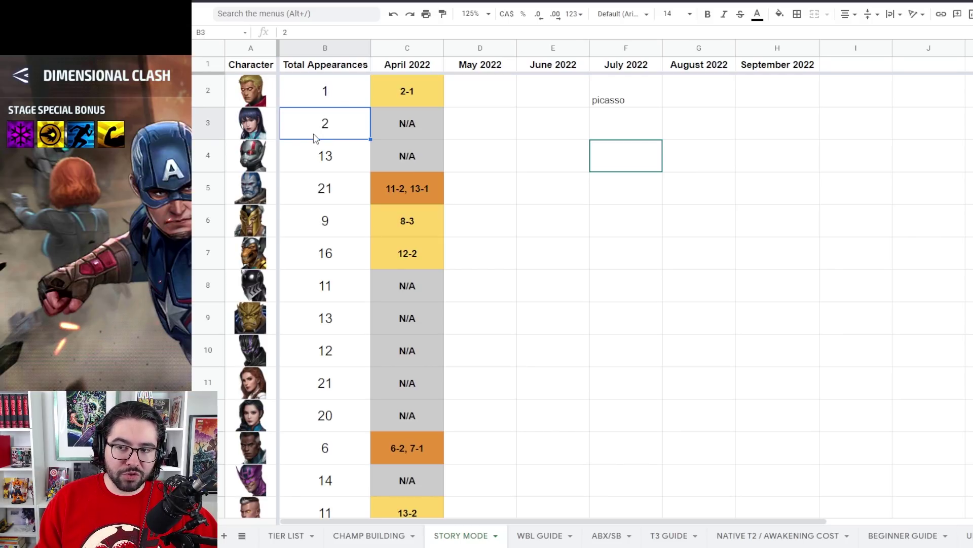
drag(289, 135, 238, 127)
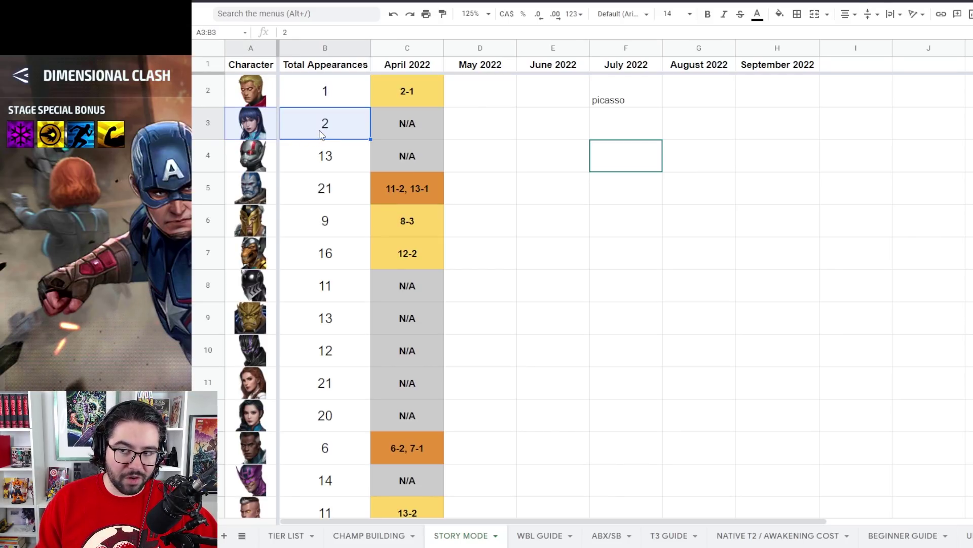
click(262, 135)
click(261, 90)
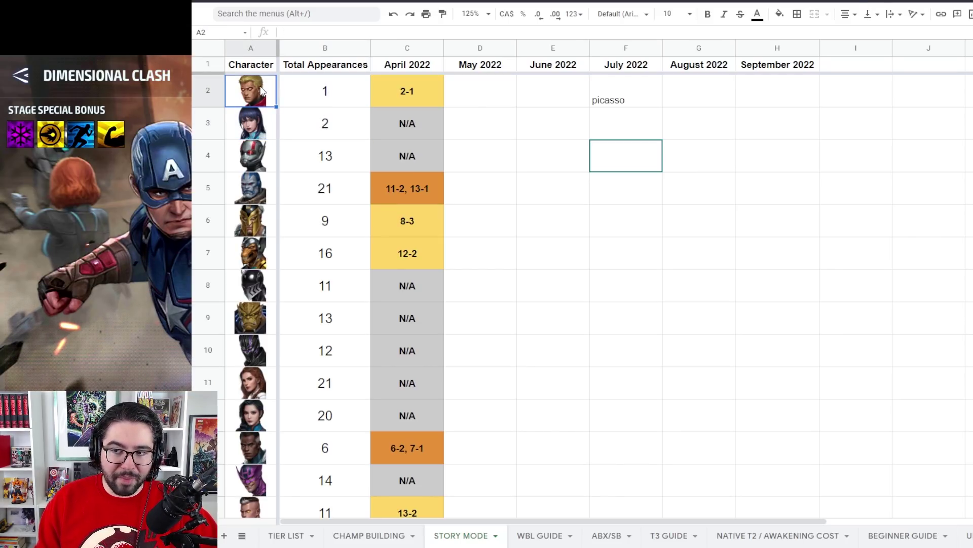
click(269, 123)
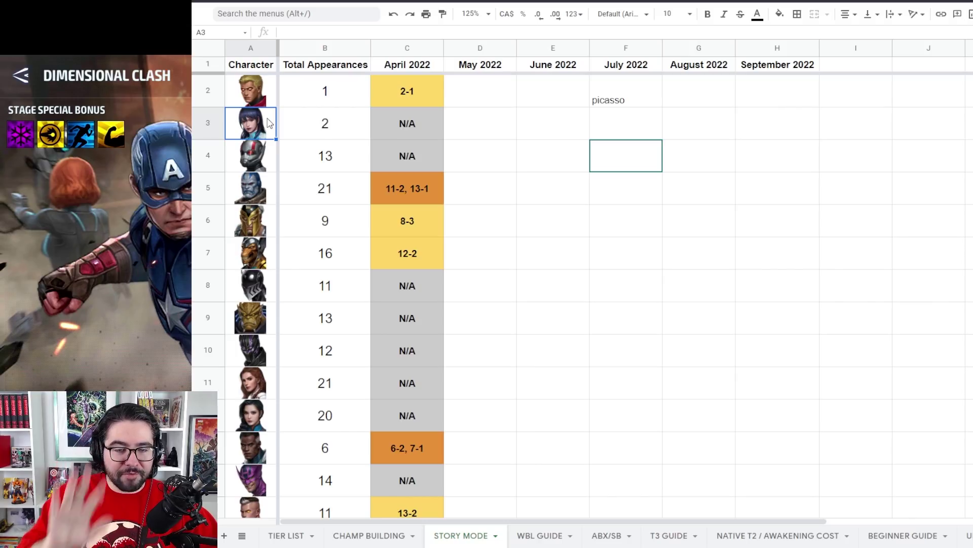
click(345, 136)
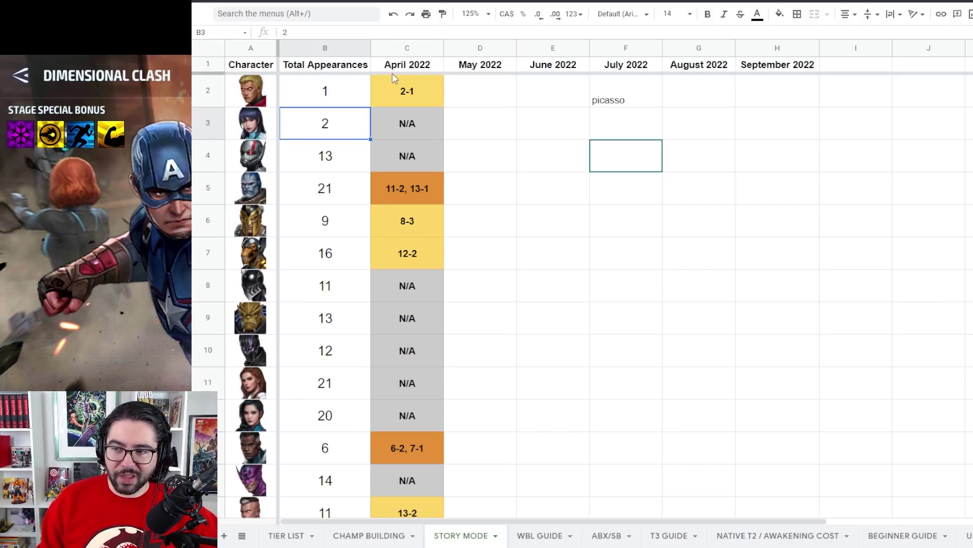
Check the April 2022 column heading and the stage listed there for the first character.
click(428, 100)
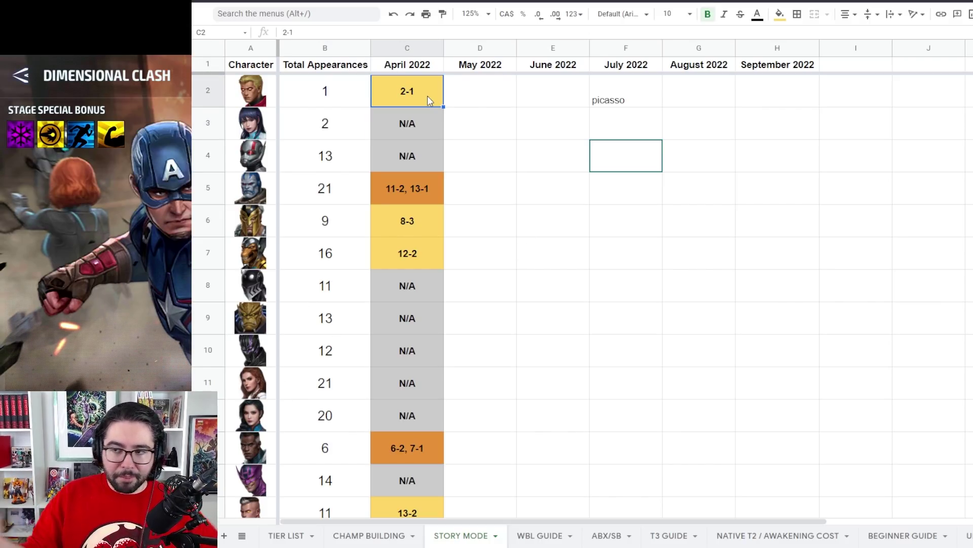
click(431, 69)
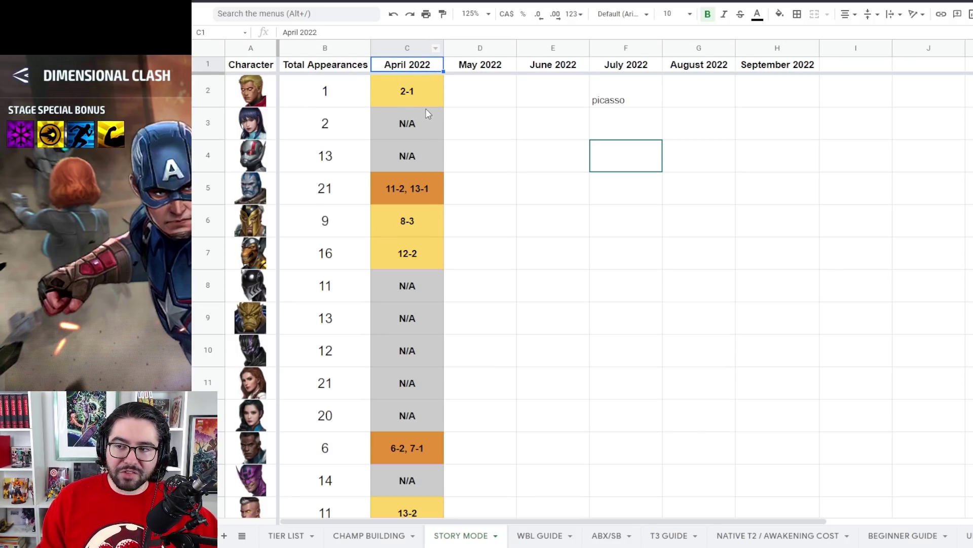
key(Down)
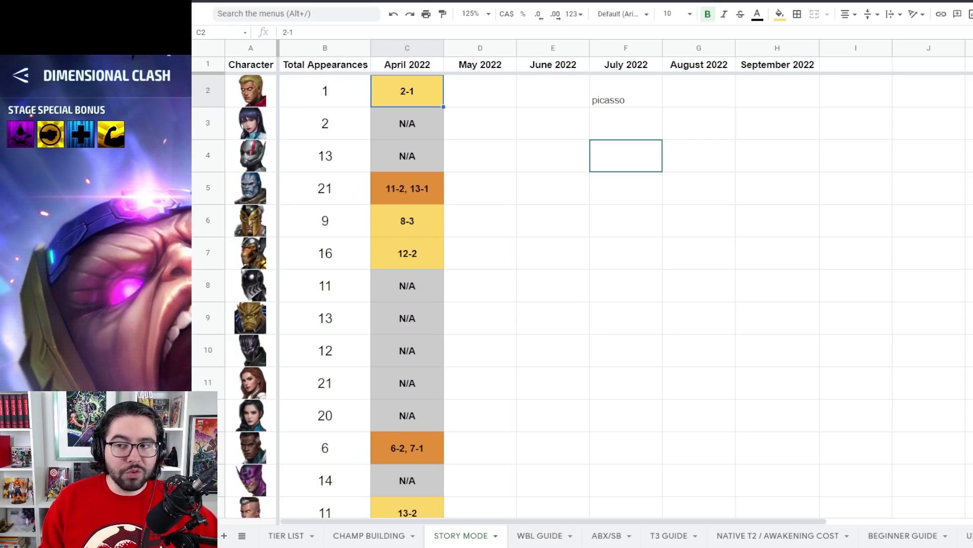
Examine the April 2022 stage entries for the characters in rows 21 to 23.
click(741, 316)
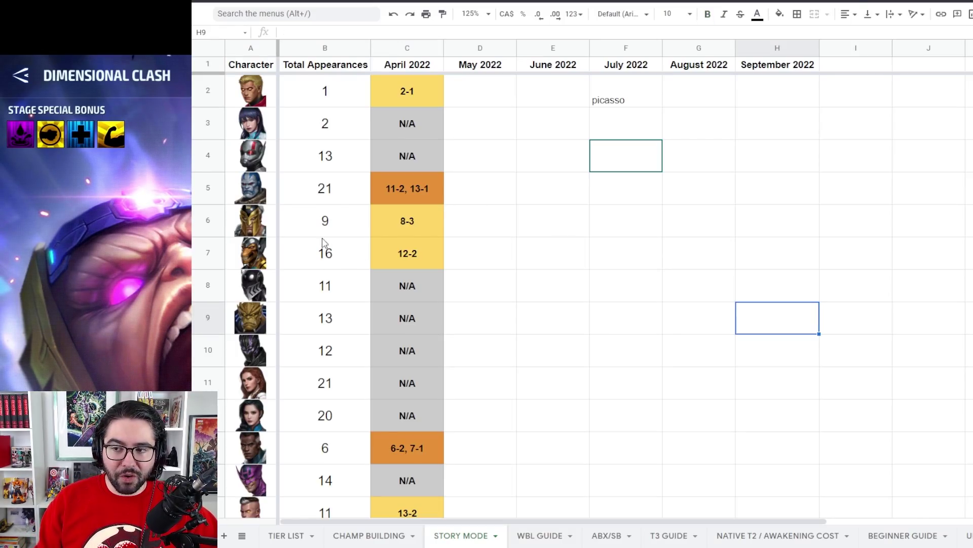
scroll(254, 215, down, 5)
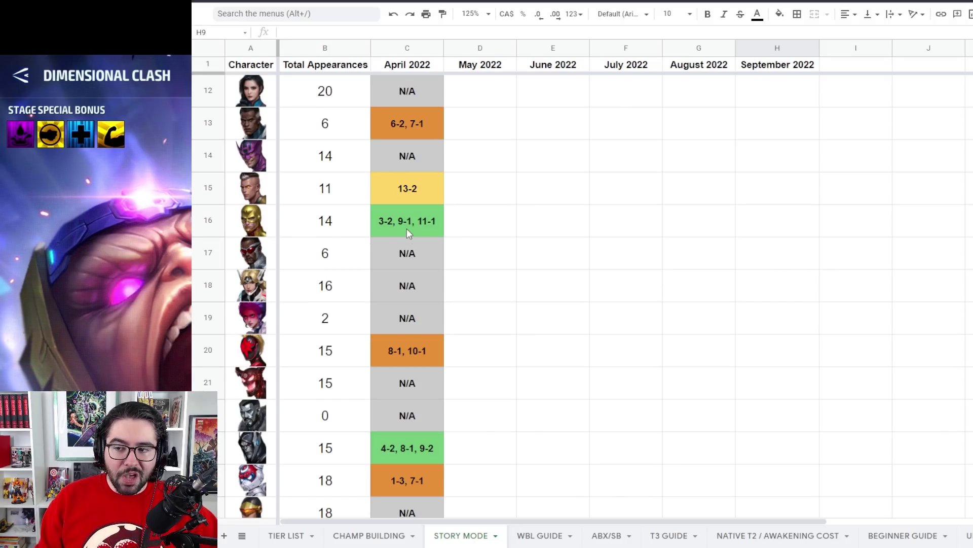
scroll(430, 227, down, 3)
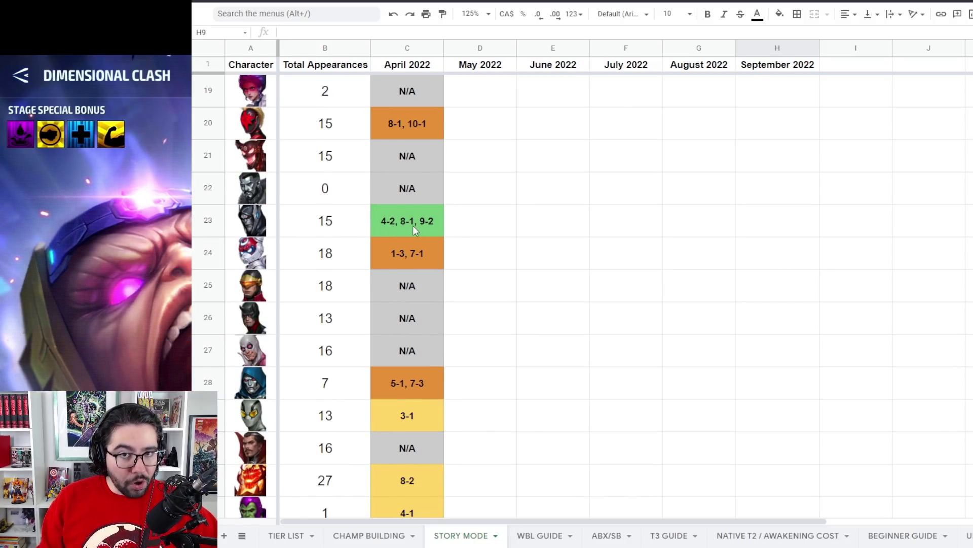
click(415, 226)
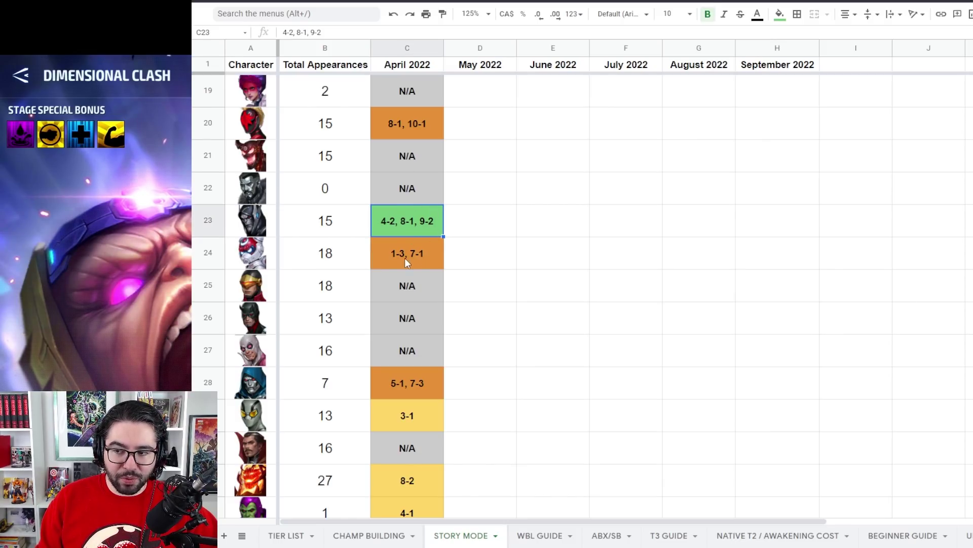
click(424, 168)
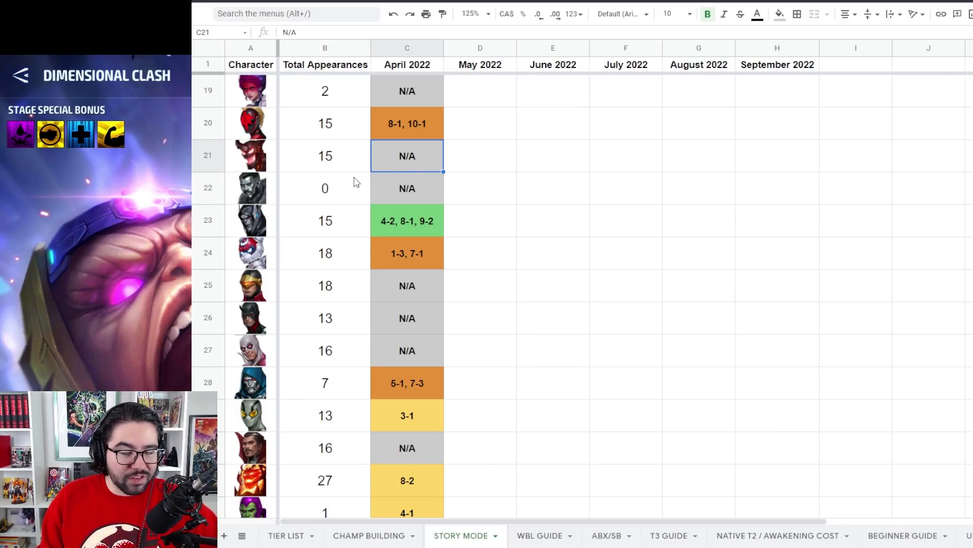
click(420, 188)
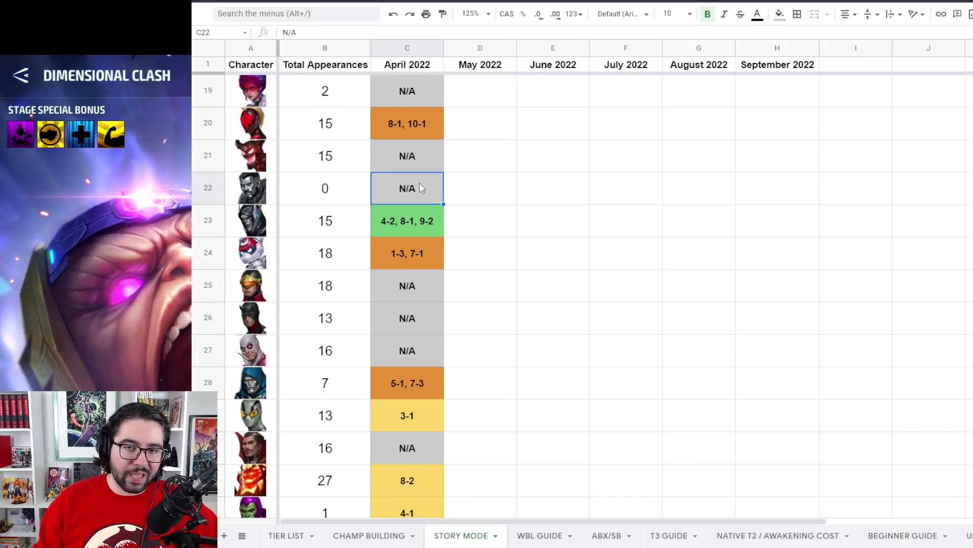
key(Left)
key(Left)
key(Up)
key(Up)
click(391, 170)
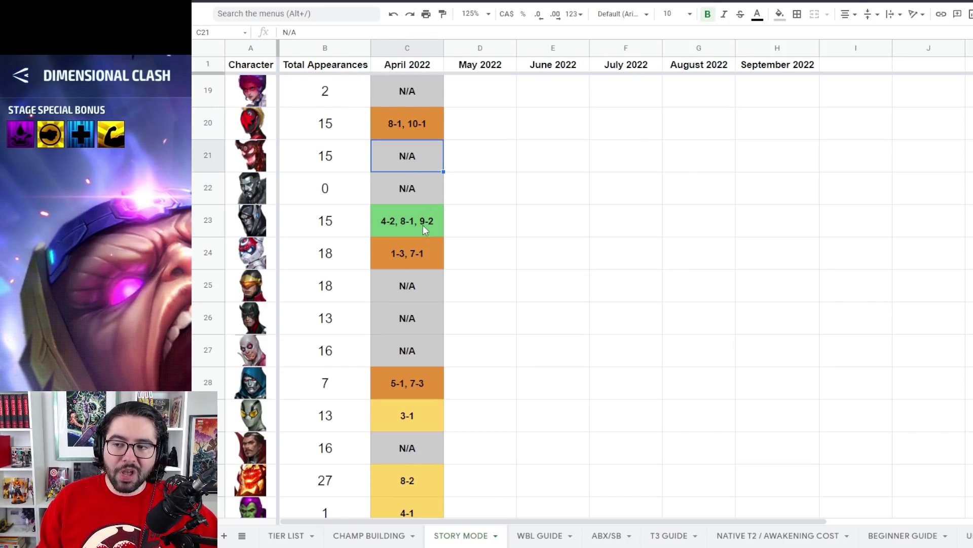
Compare the green, yellow and orange April 2022 entries in rows 23, 29 and 28.
click(422, 225)
scroll(418, 285, down, 3)
click(416, 222)
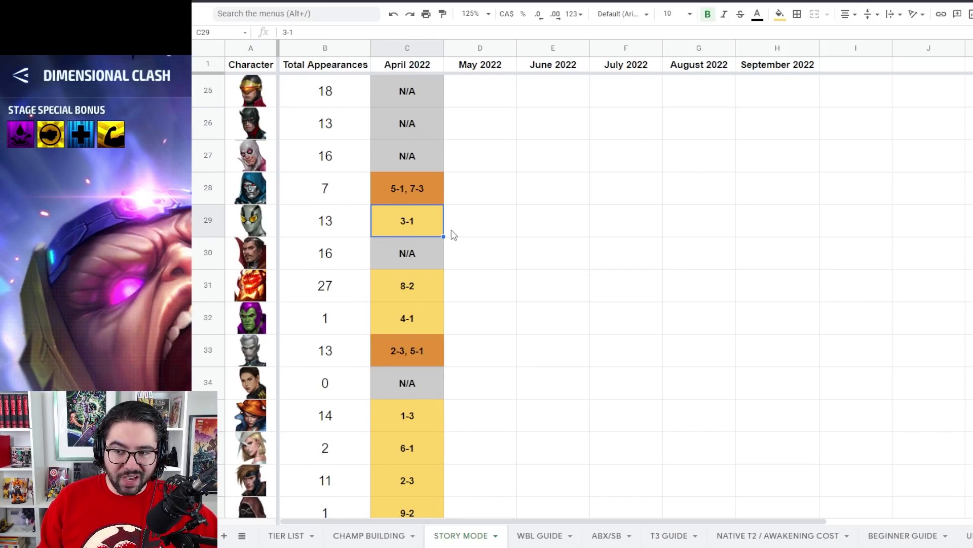
click(413, 190)
scroll(408, 203, up, 3)
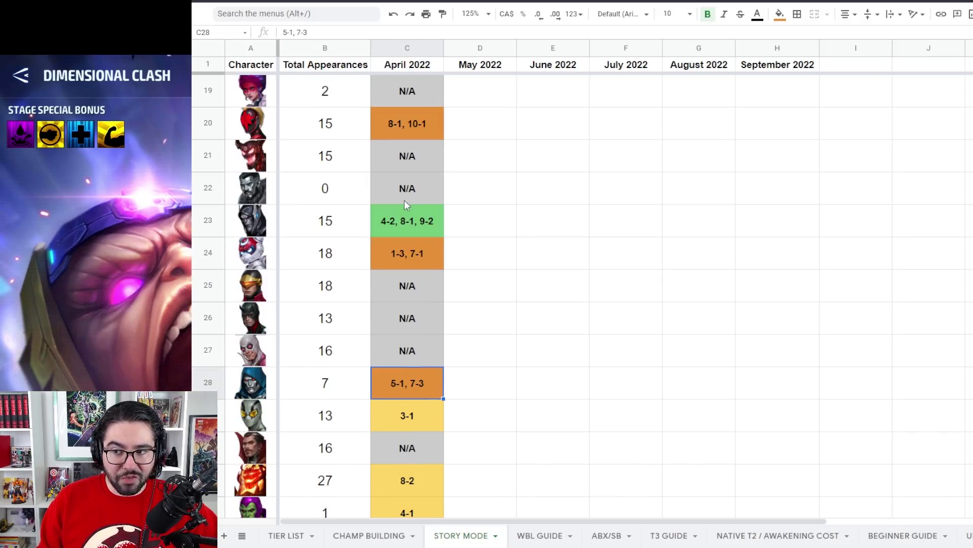
click(441, 230)
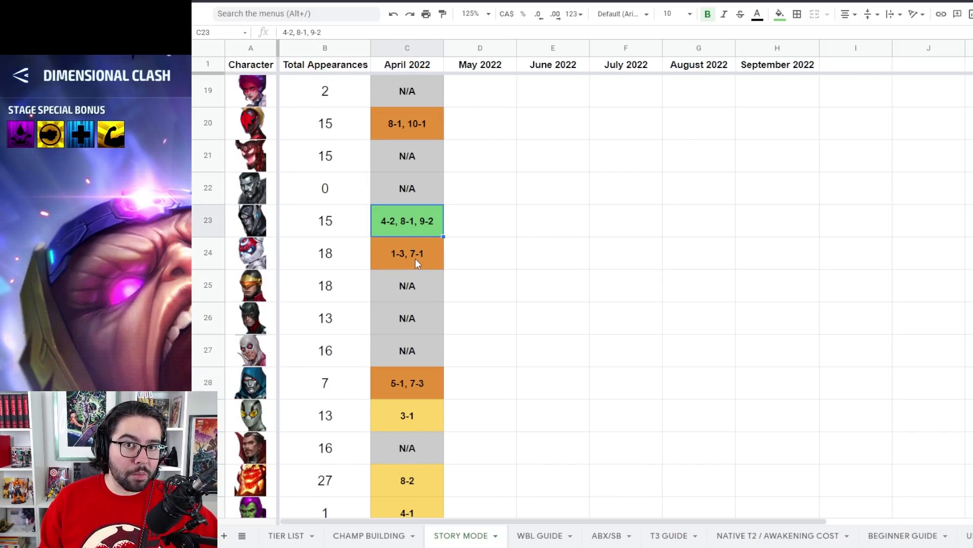
Look through the April 2022 column for other green entries, checking rows 16 and 75.
scroll(409, 239, up, 5)
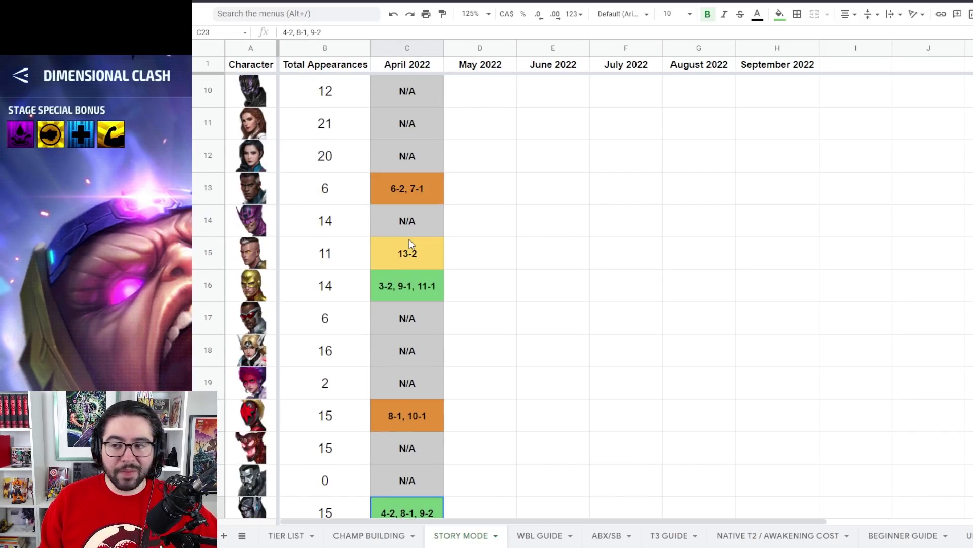
click(411, 294)
scroll(409, 292, up, 3)
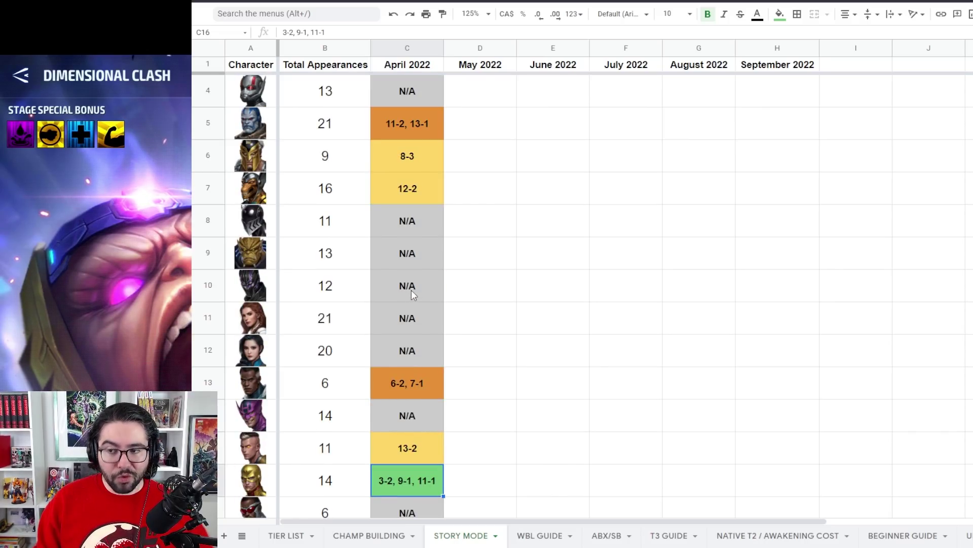
scroll(411, 290, down, 10)
scroll(402, 262, down, 10)
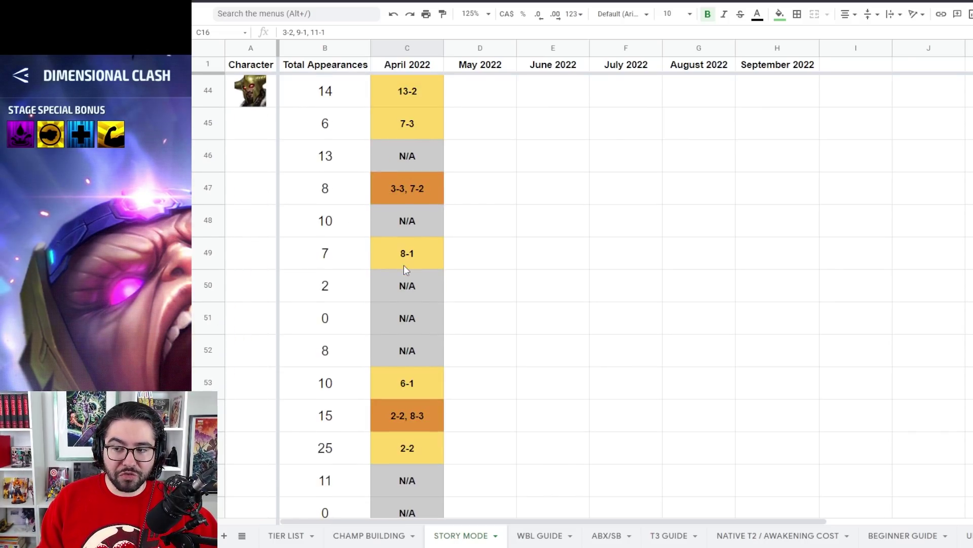
scroll(406, 268, down, 12)
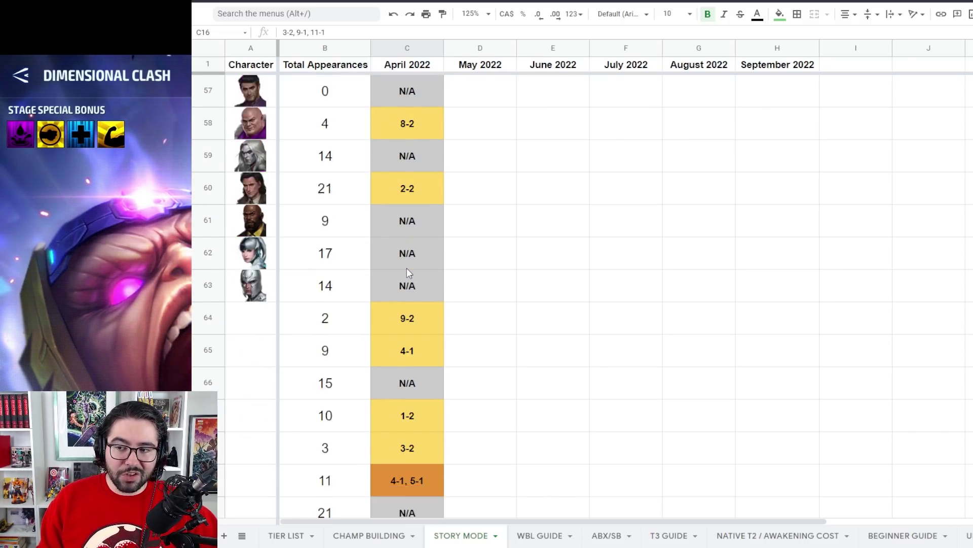
click(428, 316)
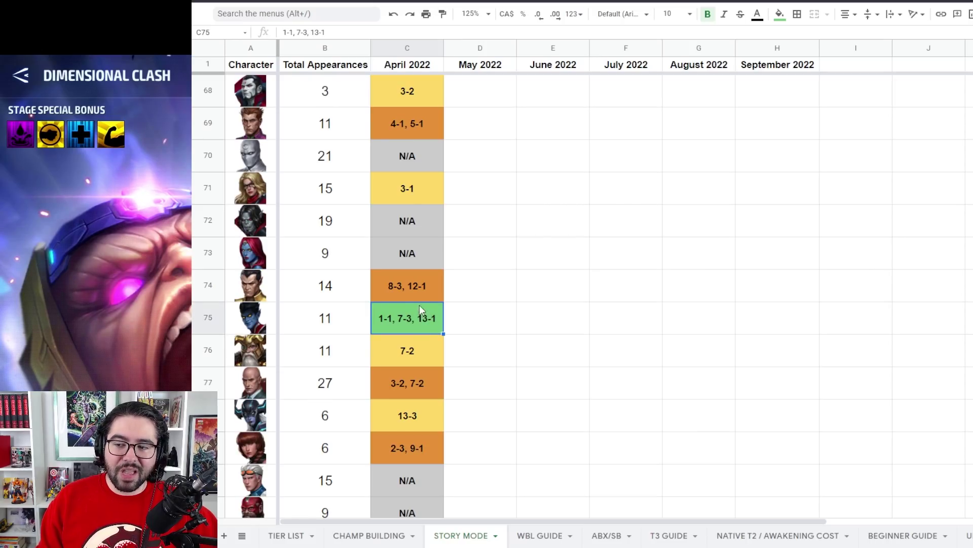
Continue down the April 2022 column past row 75 and check the green entries in rows 99 and 97.
scroll(426, 325, down, 2)
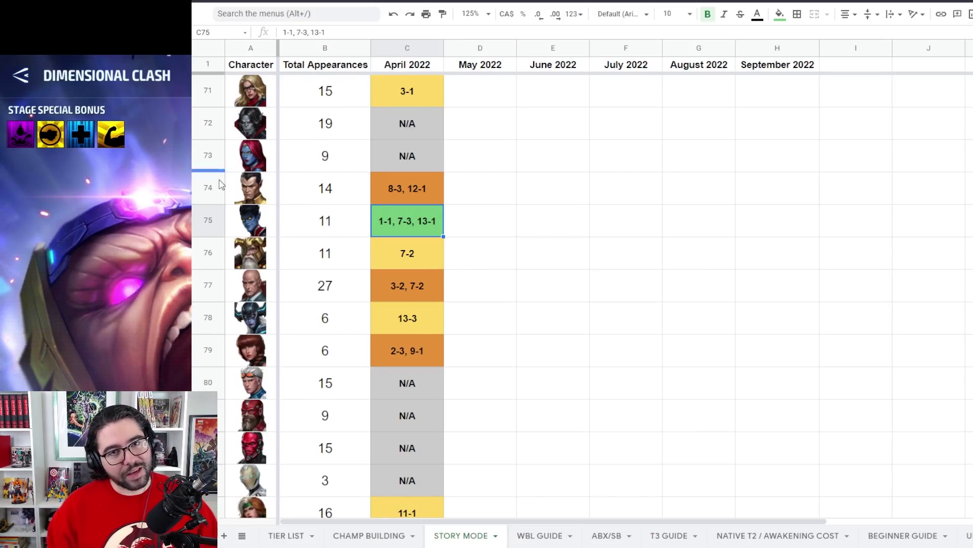
scroll(397, 286, down, 9)
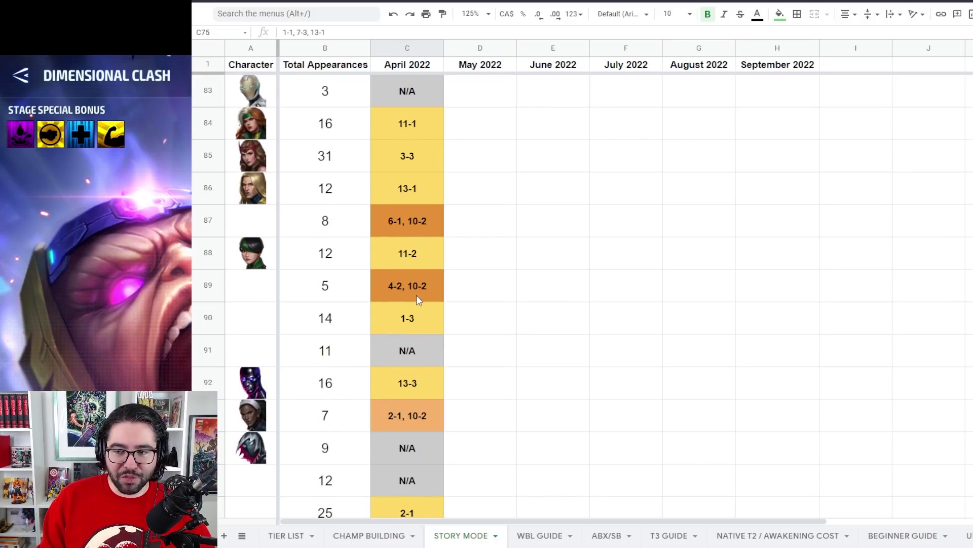
scroll(403, 364, down, 1)
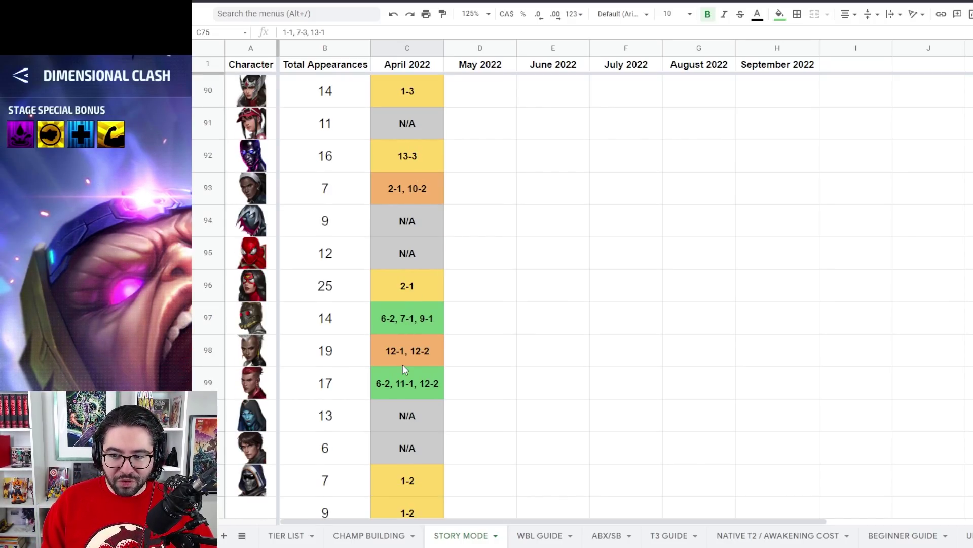
click(403, 381)
scroll(390, 360, down, 2)
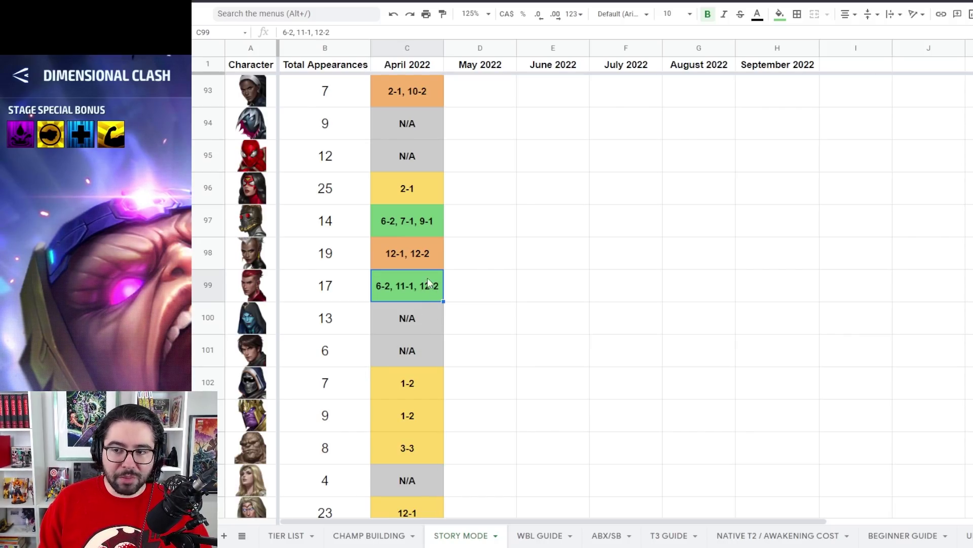
key(Up)
key(Up)
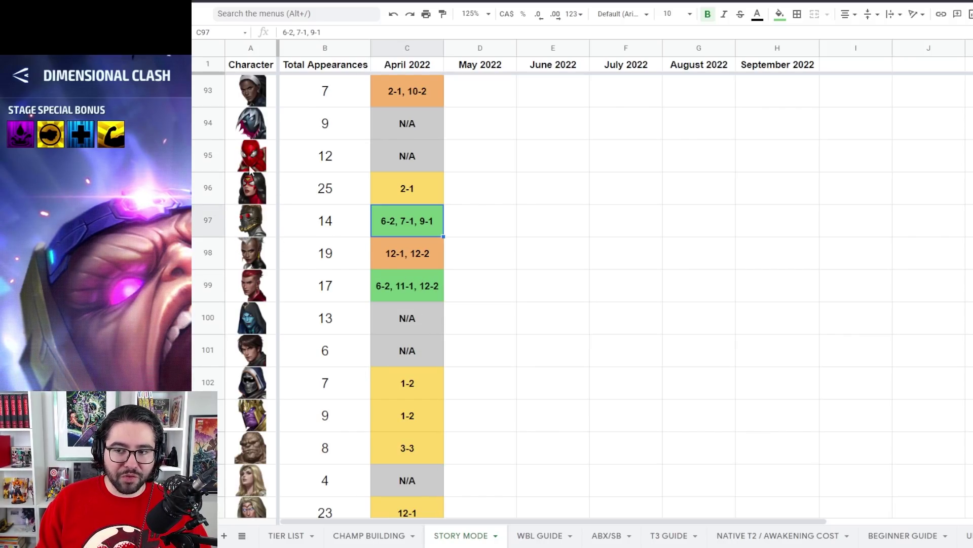
scroll(410, 294, down, 3)
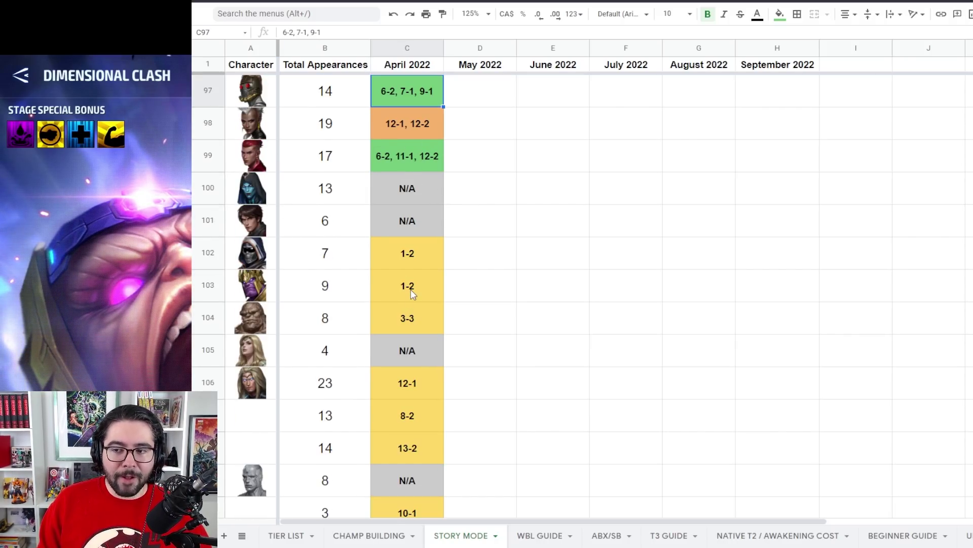
Look back through the April 2022 column above row 97 and check the orange entry in row 77.
scroll(406, 297, down, 1)
scroll(433, 361, up, 3)
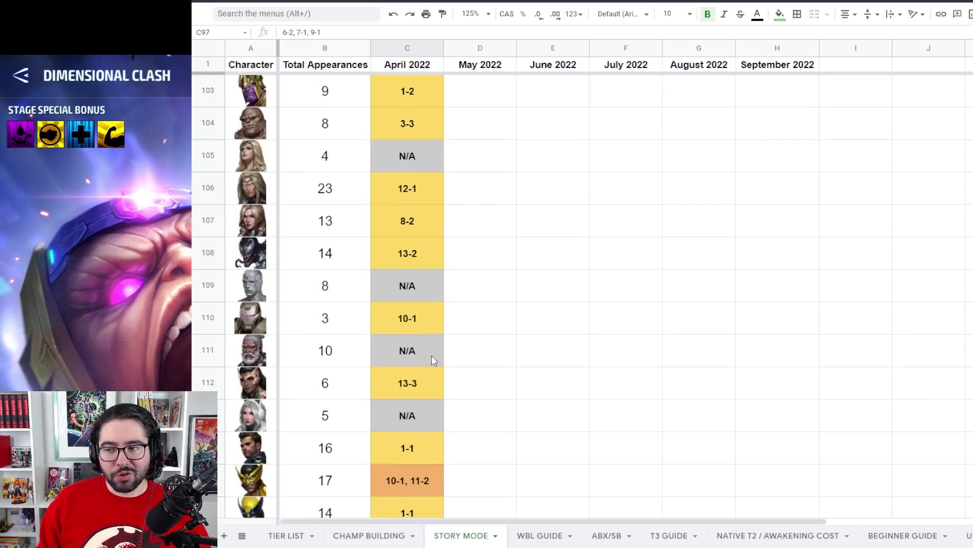
scroll(405, 386, up, 6)
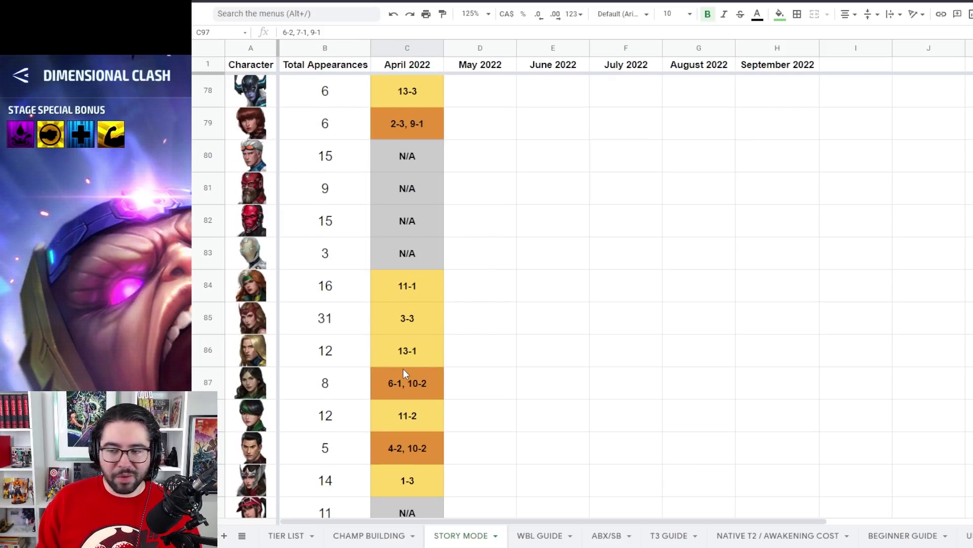
scroll(297, 140, up, 1)
click(404, 196)
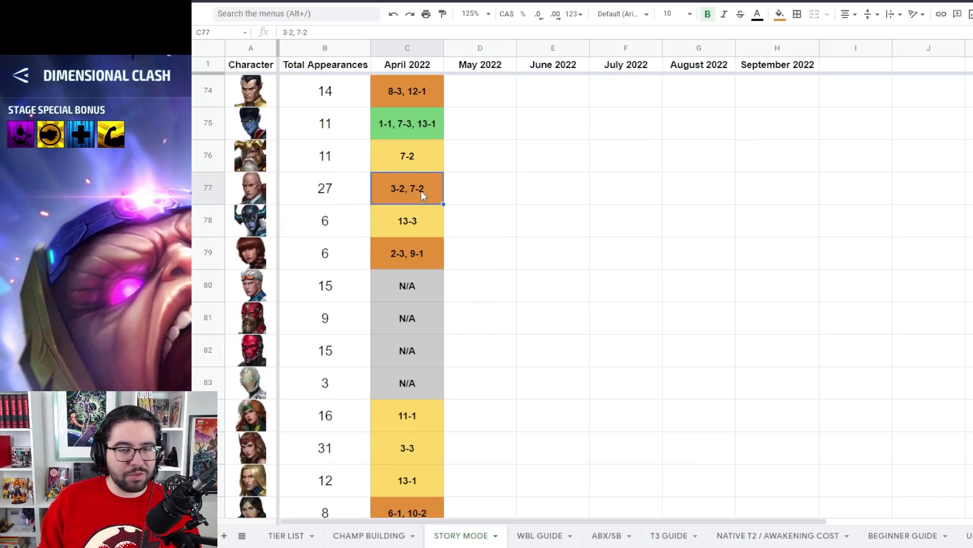
Review the April 2022 entries from row 77 back to row 2 and check the orange entry in row 20.
scroll(412, 266, up, 9)
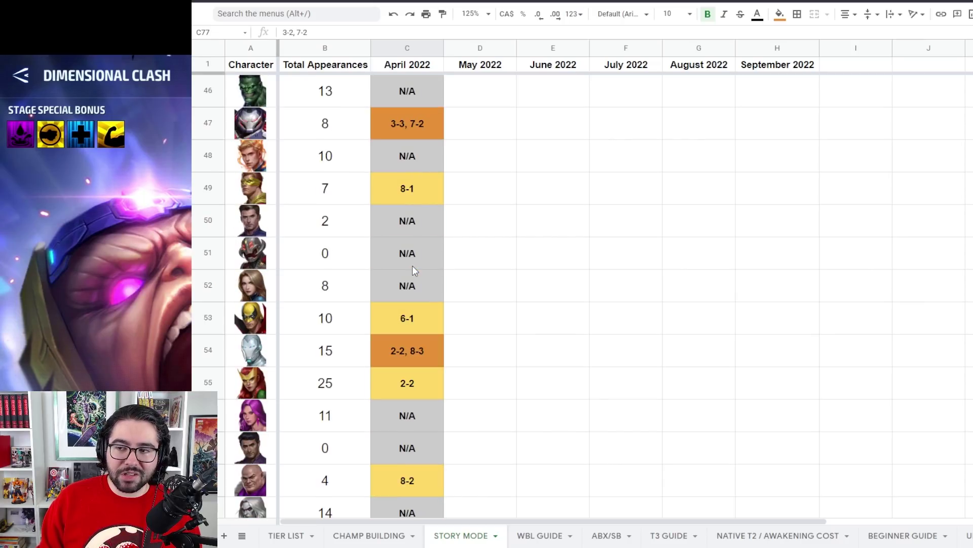
scroll(412, 265, up, 15)
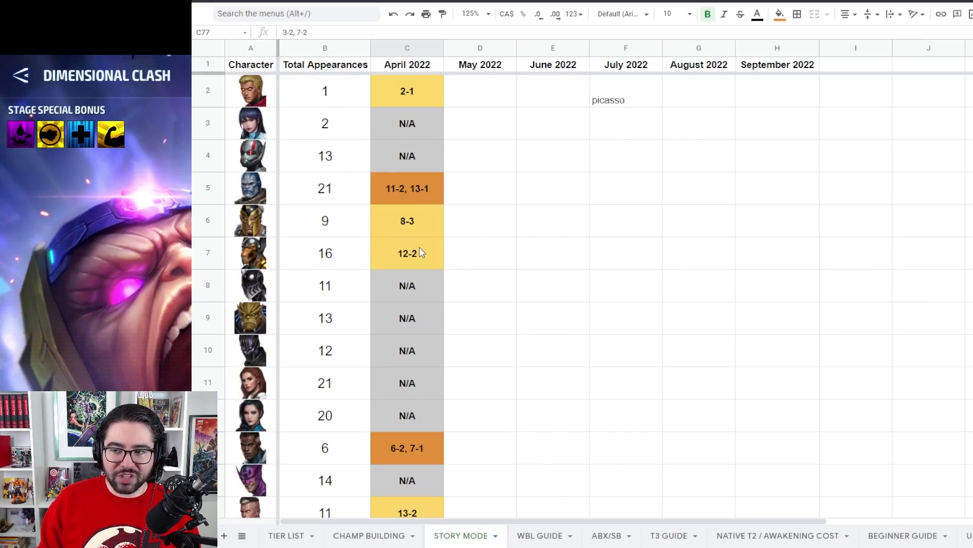
scroll(439, 196, down, 4)
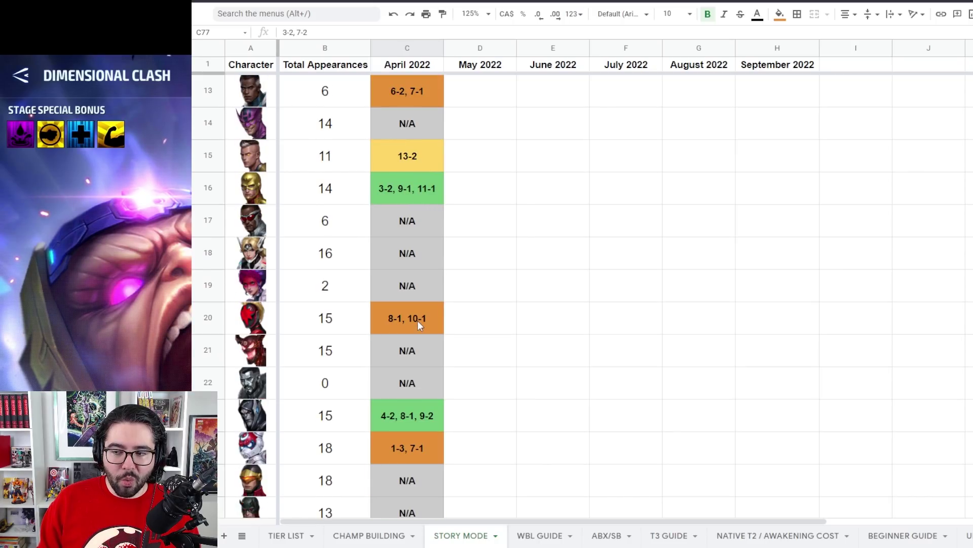
click(395, 324)
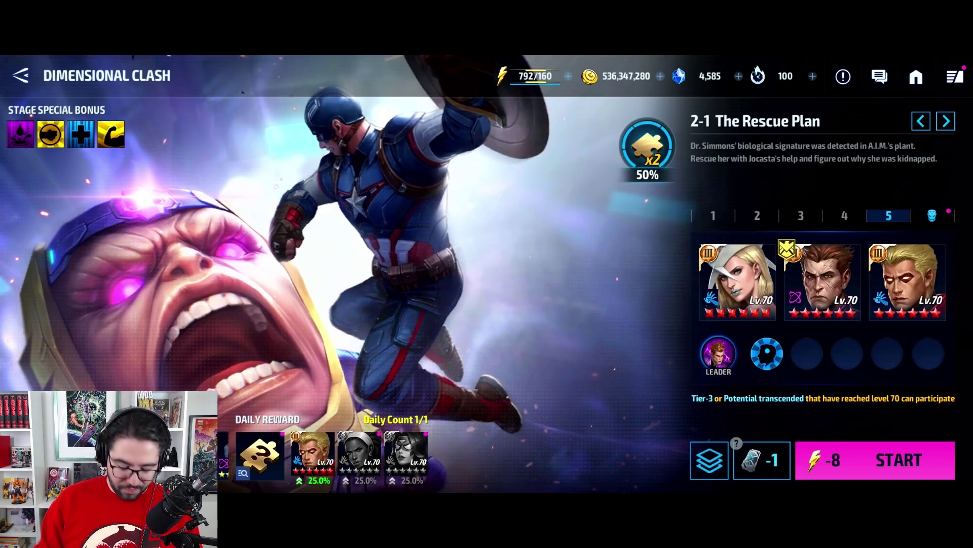
Switch to the game, examine the daily reward bonus characters of stages 12-2 and 13-3, and return to the story overview.
key(Escape)
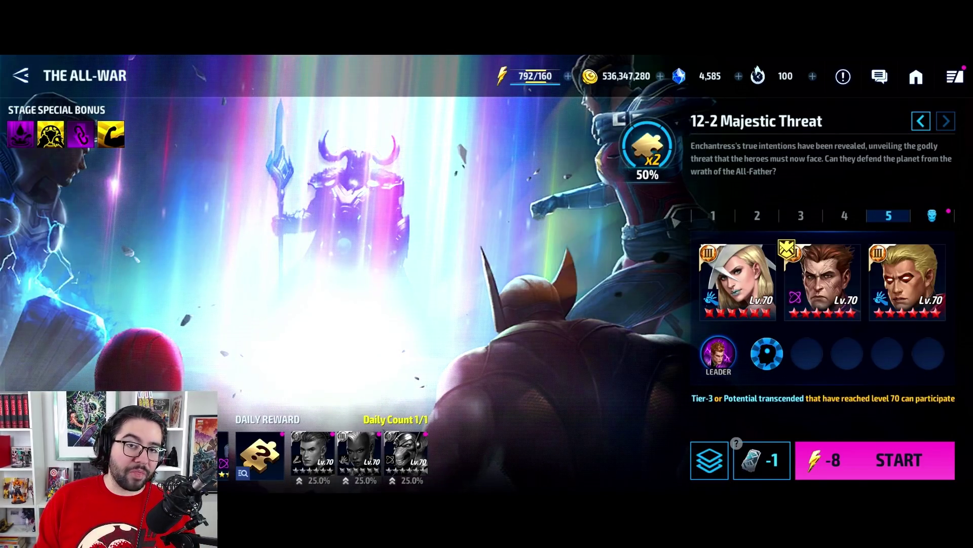
key(Escape)
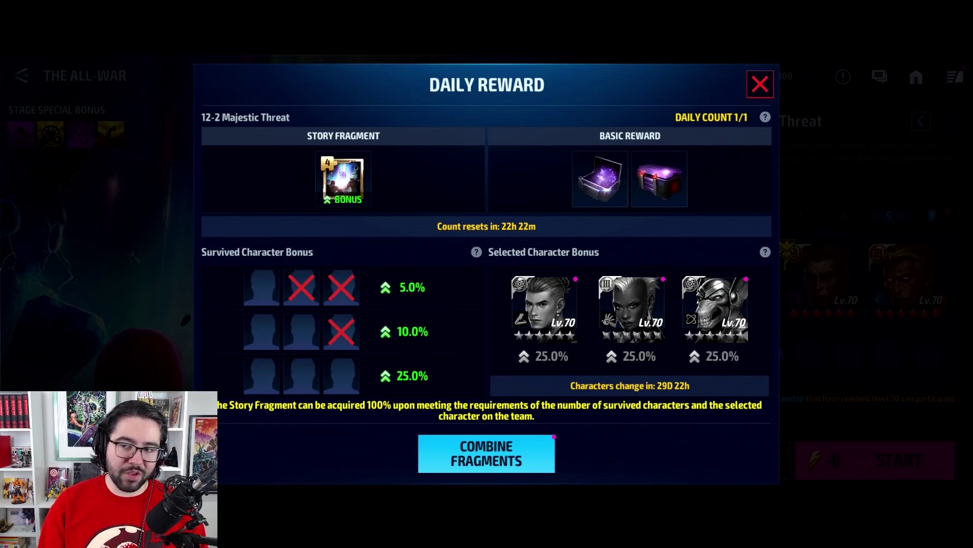
key(Escape)
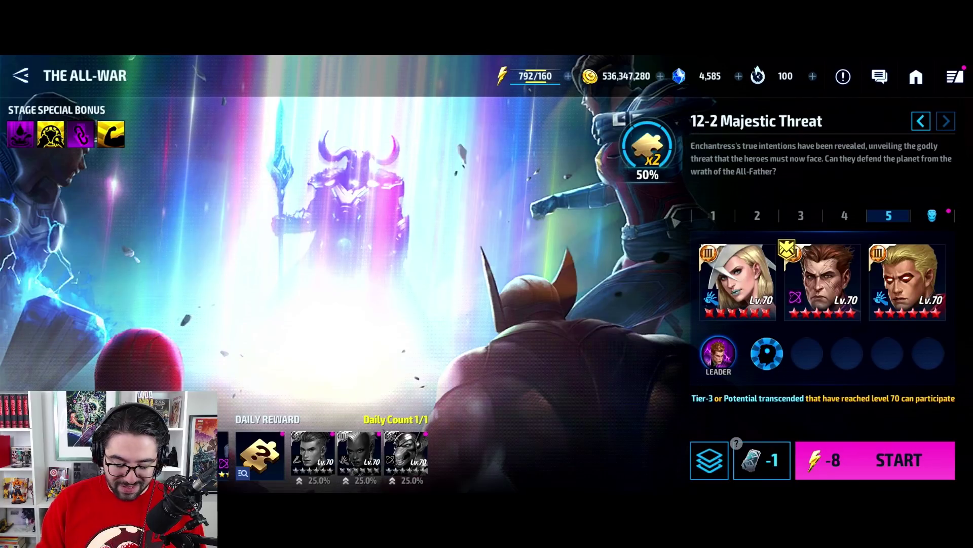
key(Escape)
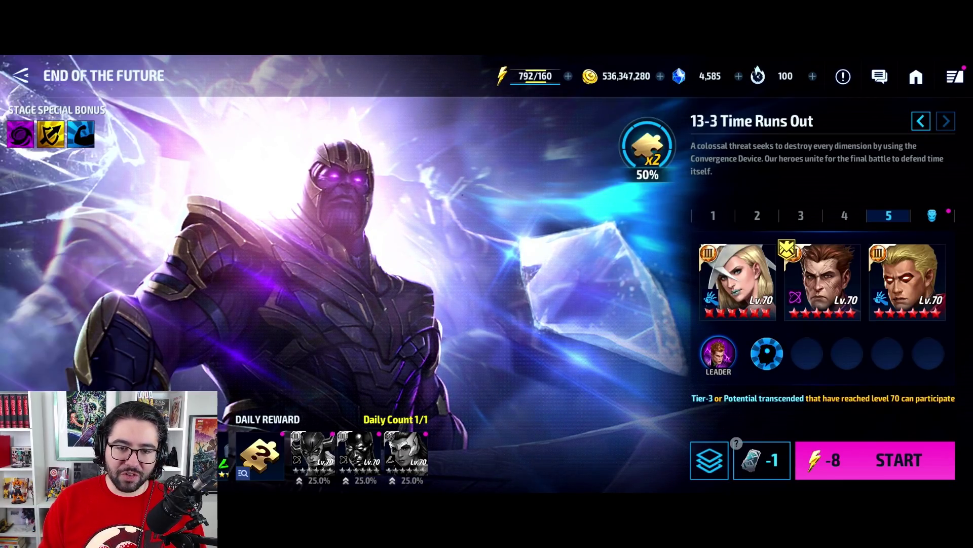
key(Escape)
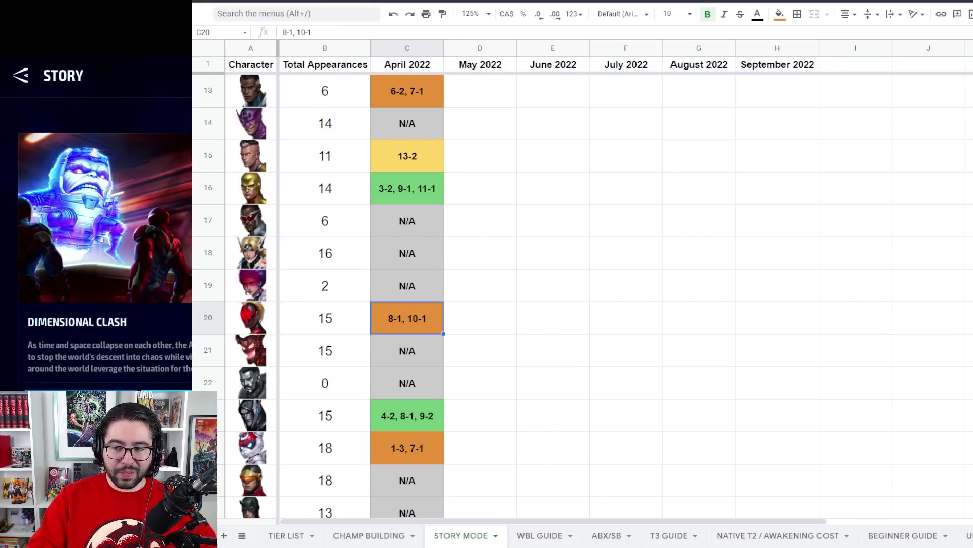
Return to the beginning of the STORY MODE sheet and examine the May 2022 column and its row 2 cell.
click(856, 350)
scroll(613, 341, up, 7)
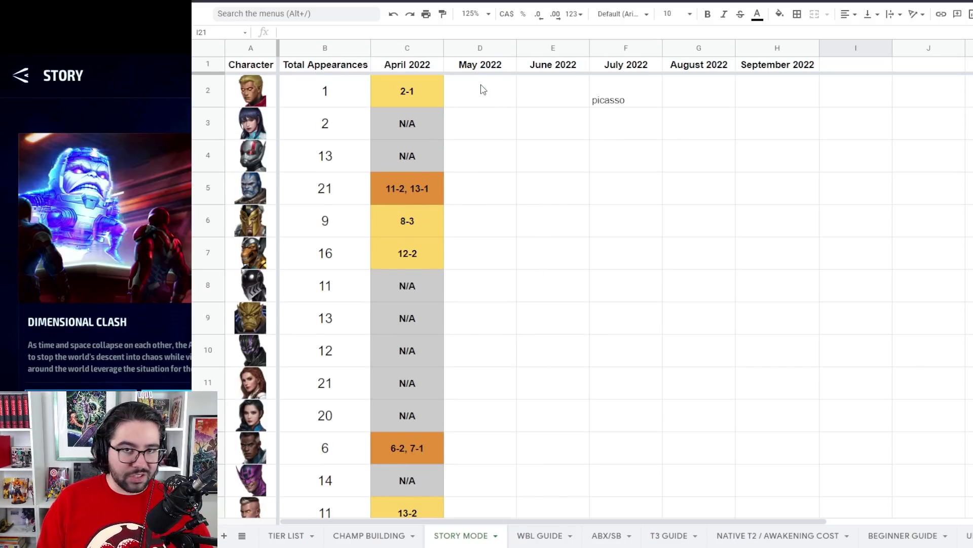
click(500, 50)
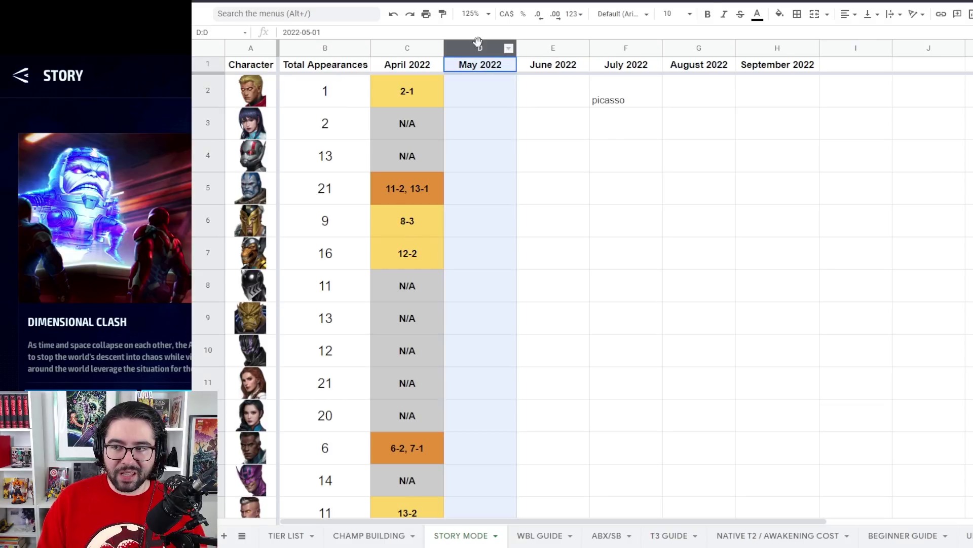
click(488, 101)
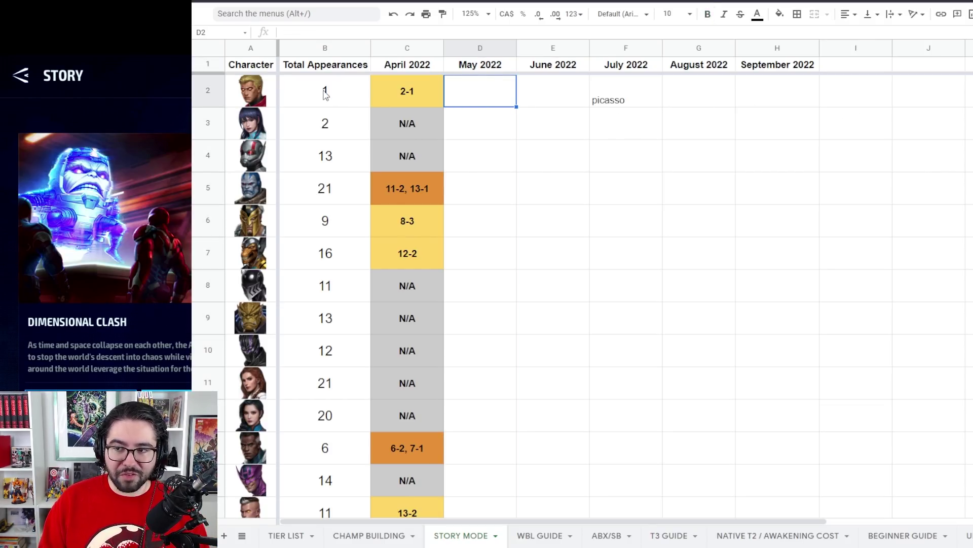
Review the Total Appearances column from row 2 onward, checking the counts in rows 15, 16, 23 and 24.
drag(325, 94, 326, 504)
scroll(329, 427, down, 3)
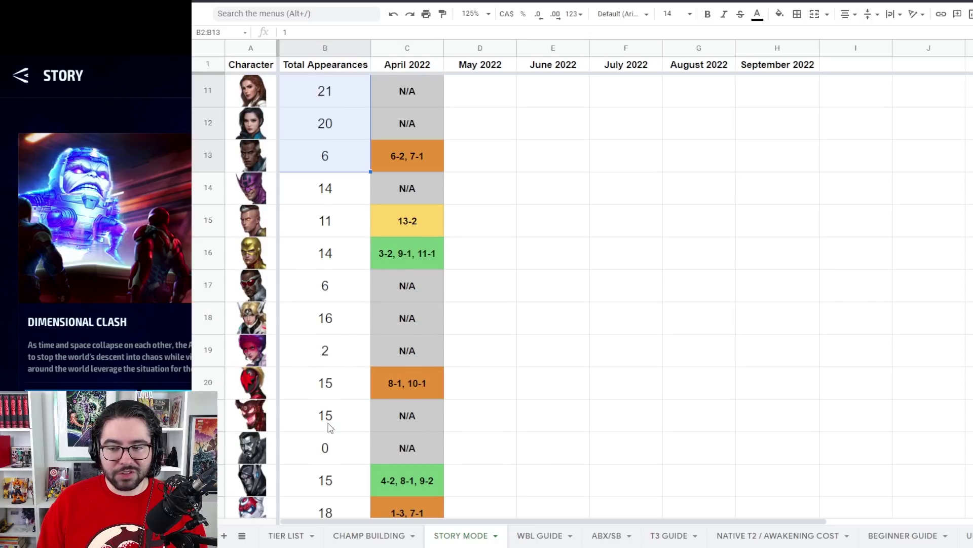
click(323, 220)
click(321, 261)
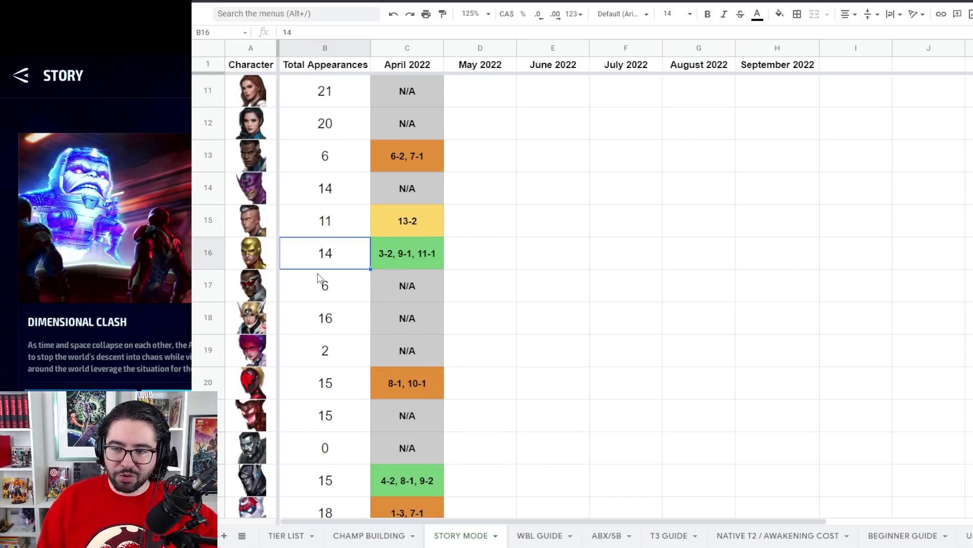
scroll(319, 305, down, 3)
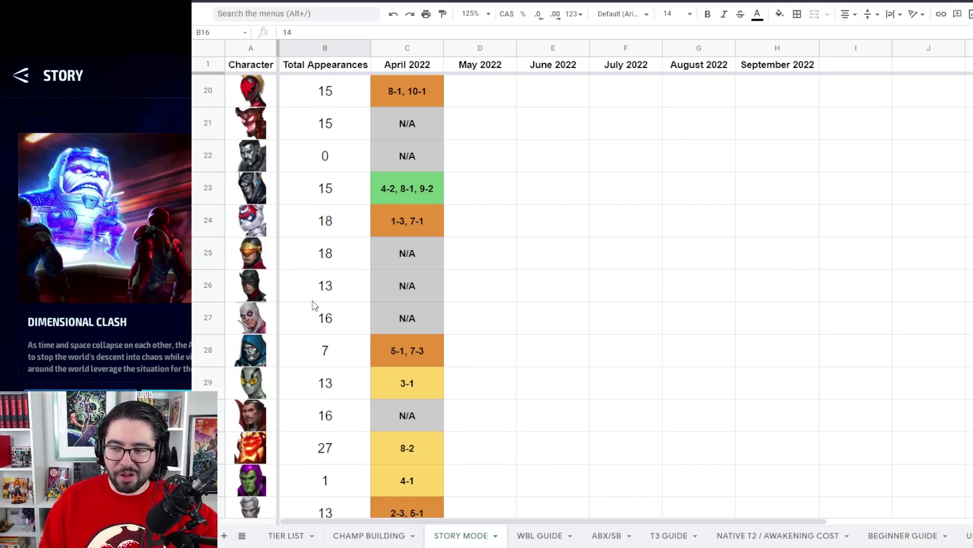
click(332, 223)
click(331, 192)
click(327, 223)
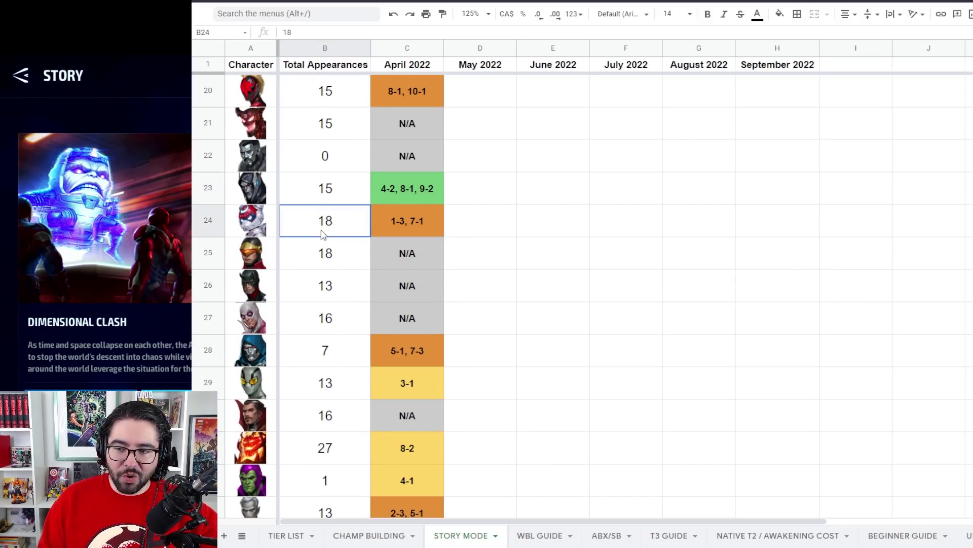
Check the Total Appearances count in row 31 against the same row's May 2022 to September 2022 cells.
scroll(345, 312, down, 3)
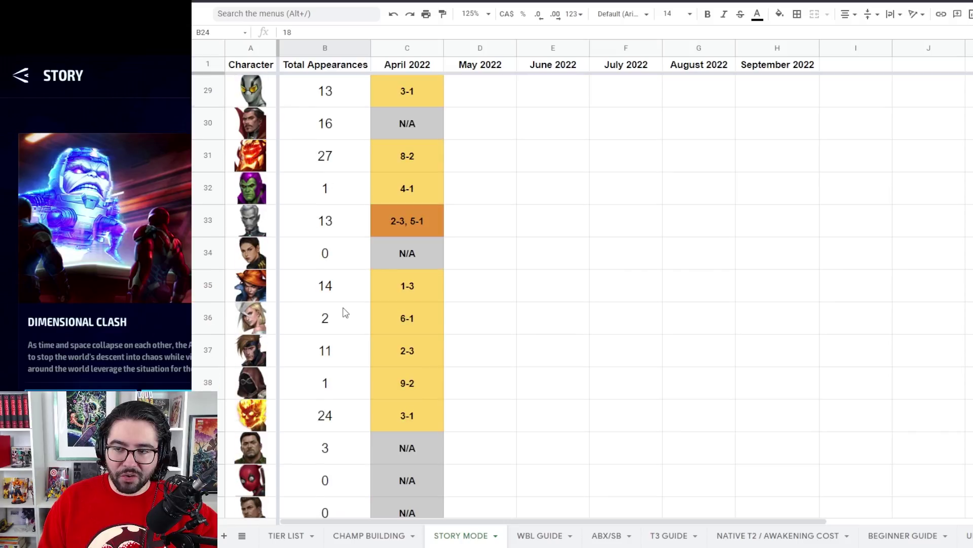
click(315, 161)
click(465, 149)
click(558, 158)
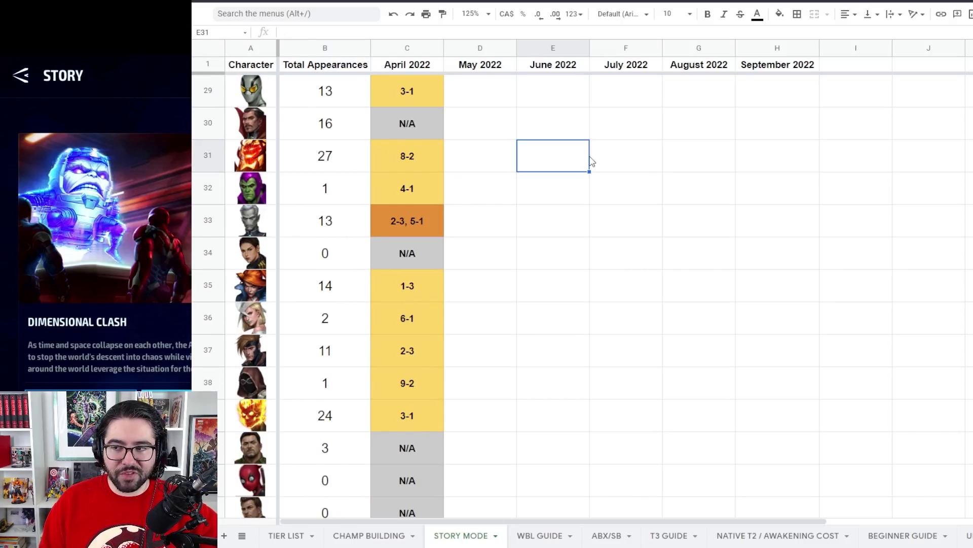
click(699, 160)
click(773, 161)
drag(474, 168, 775, 173)
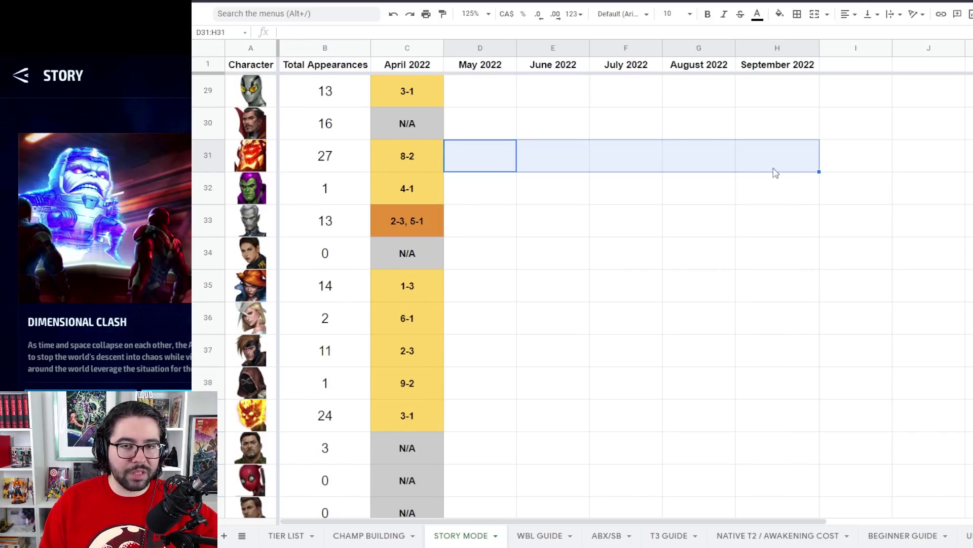
Compare row 31's Total Appearances count with its April 2022 entry and its May 2022 cell.
click(332, 161)
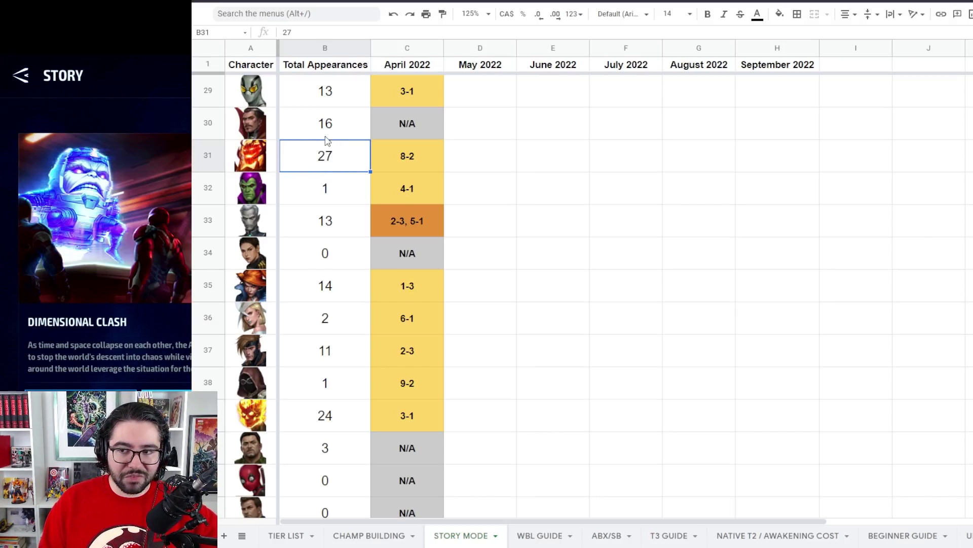
click(416, 165)
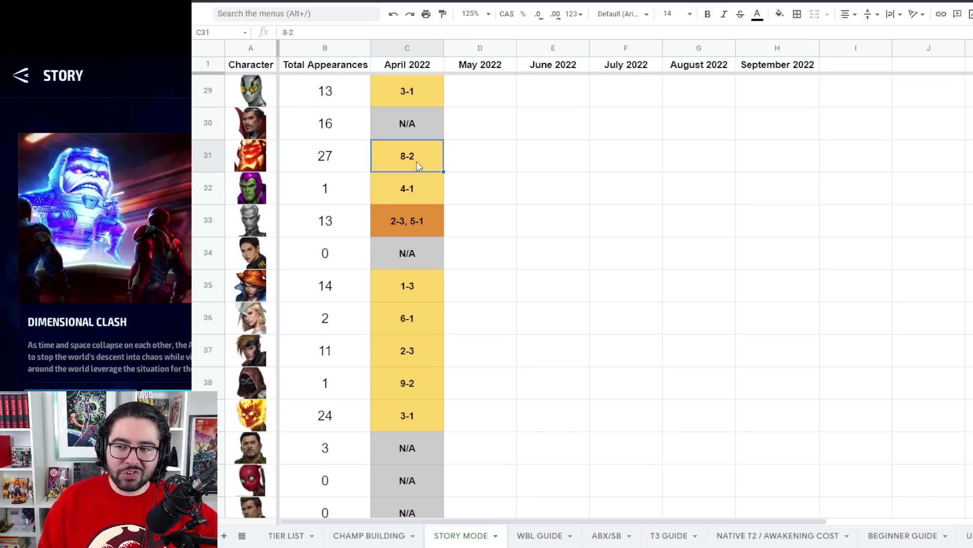
click(348, 163)
click(431, 168)
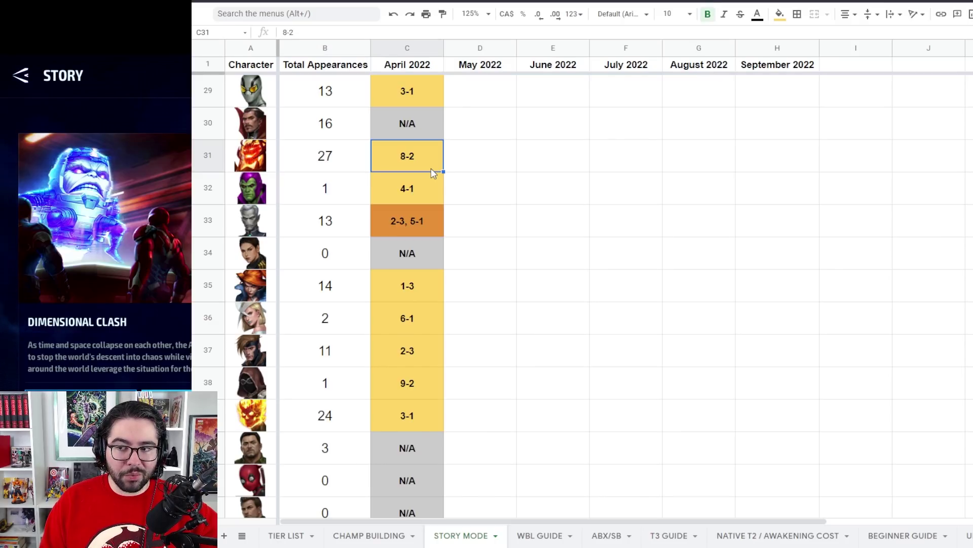
click(487, 164)
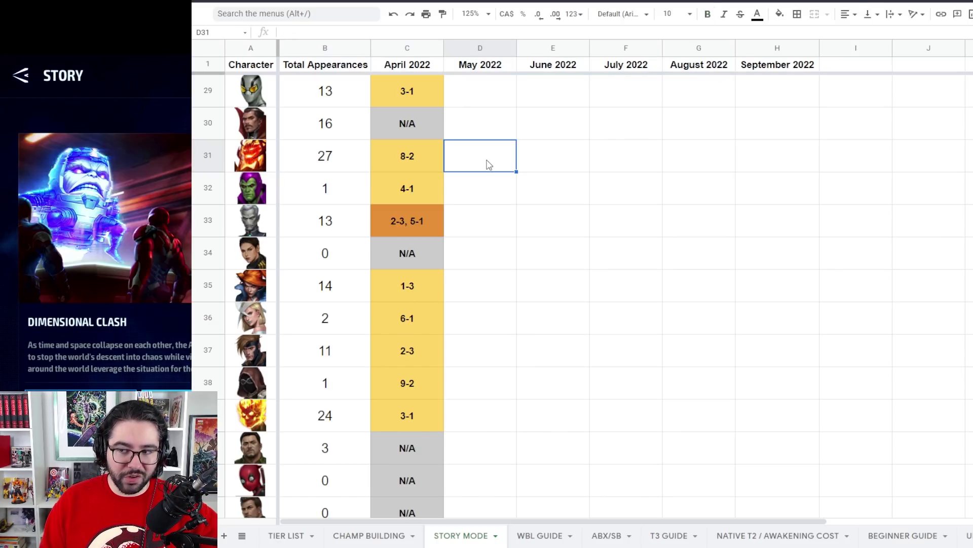
Compare the Total Appearances counts of the characters in rows 31, 36, 38 and 39.
click(365, 152)
click(346, 320)
click(337, 384)
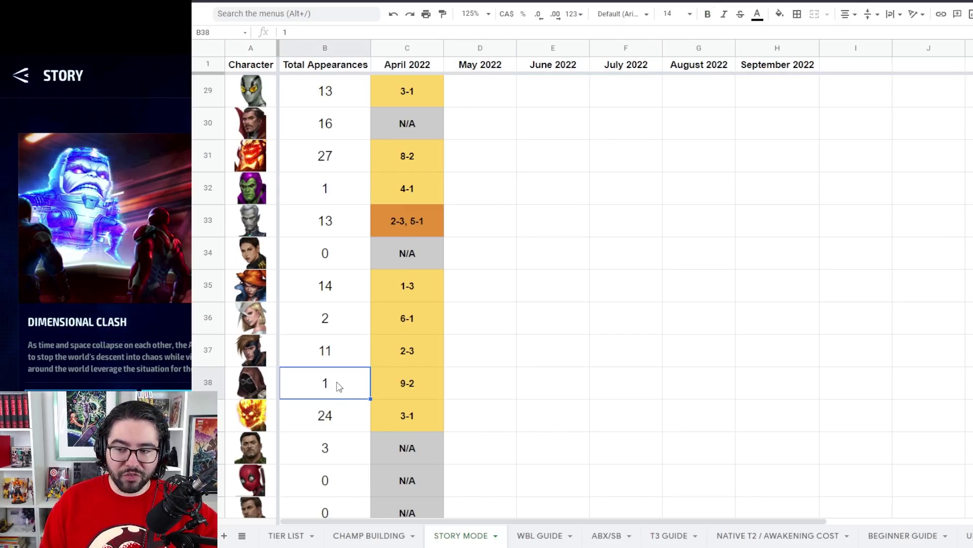
scroll(340, 363, down, 3)
click(479, 300)
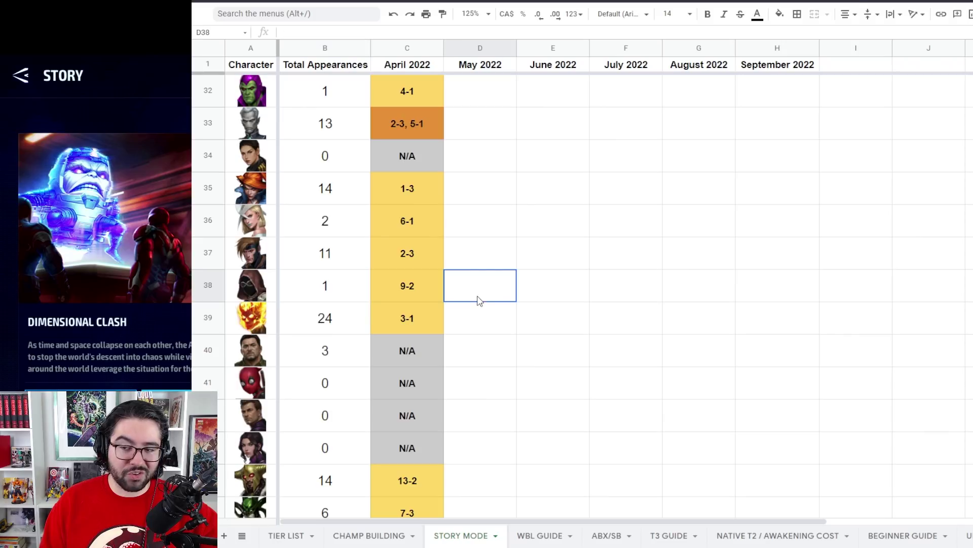
drag(296, 294, 361, 292)
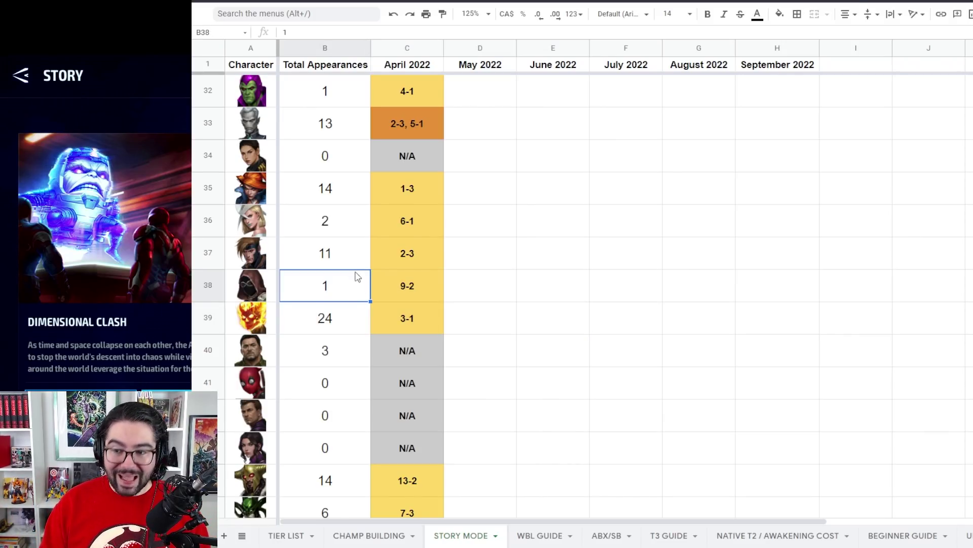
click(324, 325)
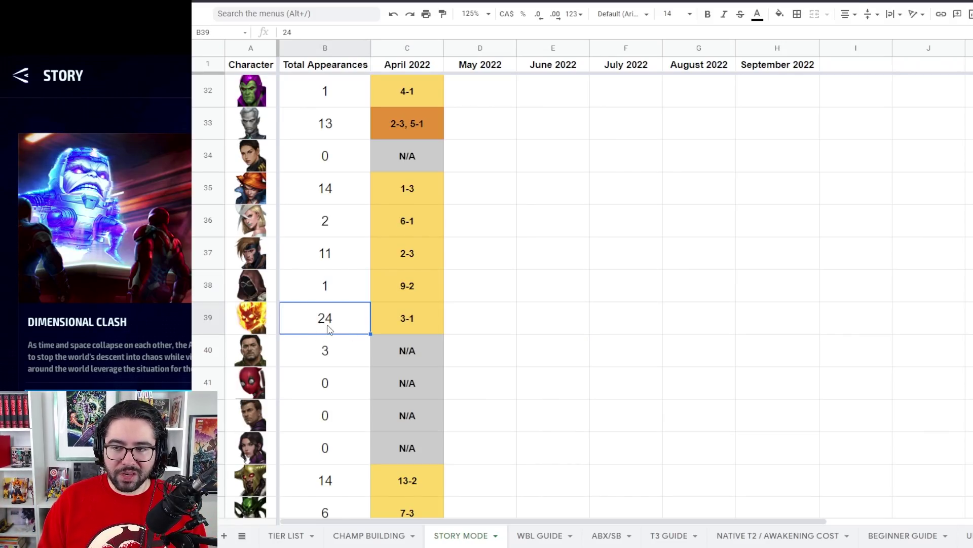
Scan the Total Appearances column through the last character in row 117 and back toward row 93.
scroll(327, 328, up, 13)
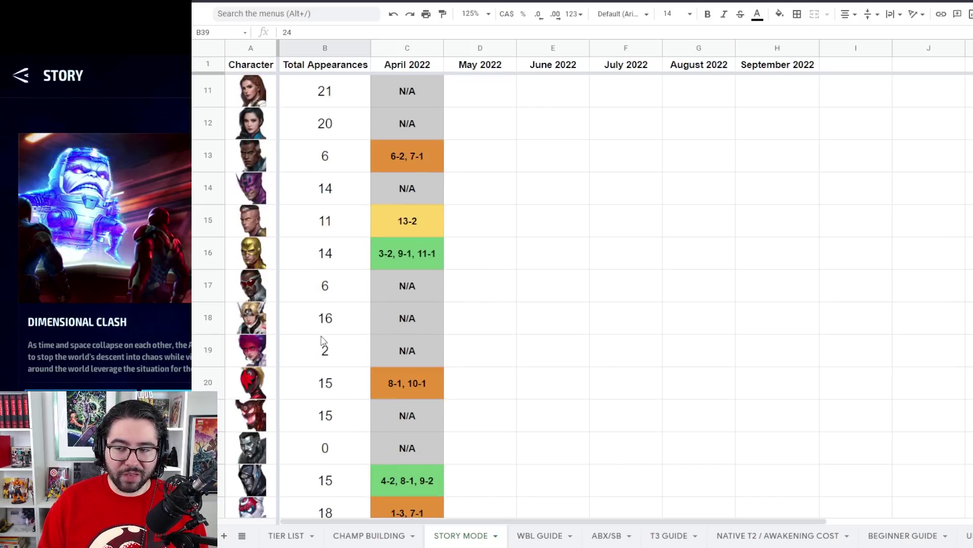
scroll(322, 341, up, 3)
scroll(324, 340, down, 20)
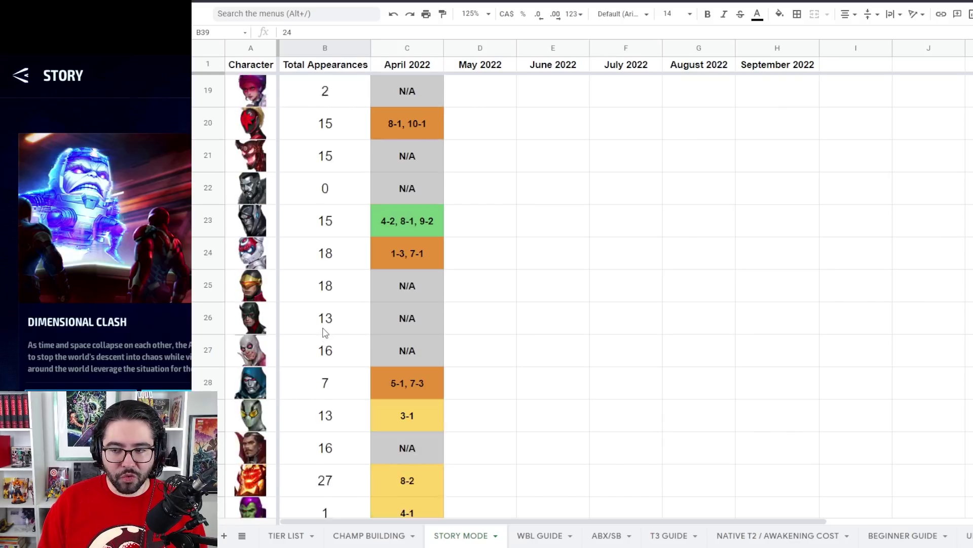
scroll(324, 338, down, 20)
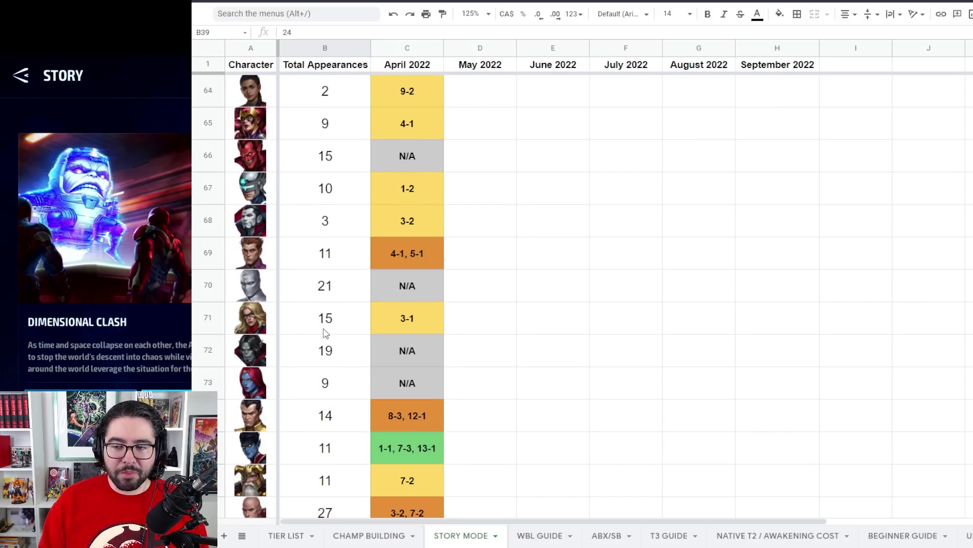
scroll(323, 338, down, 3)
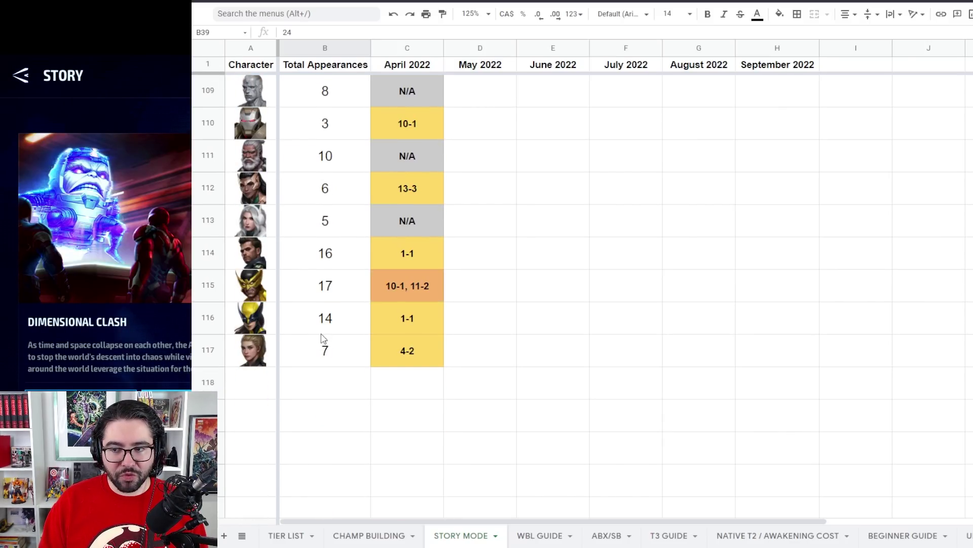
click(326, 351)
scroll(328, 355, up, 6)
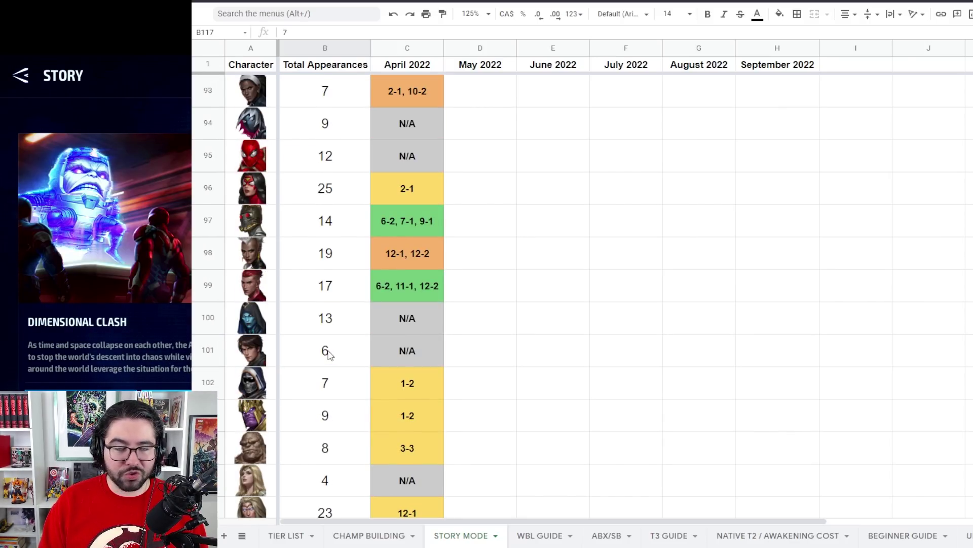
Select the whole Total Appearances column from the last character in row 117 up to row 2.
scroll(328, 355, up, 3)
shift+click(328, 355)
scroll(328, 355, up, 9)
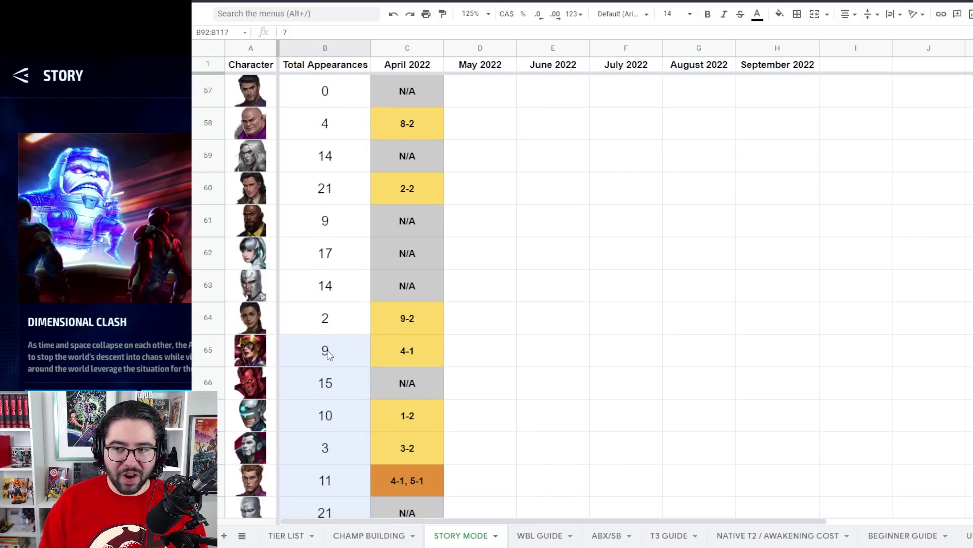
scroll(328, 349, up, 11)
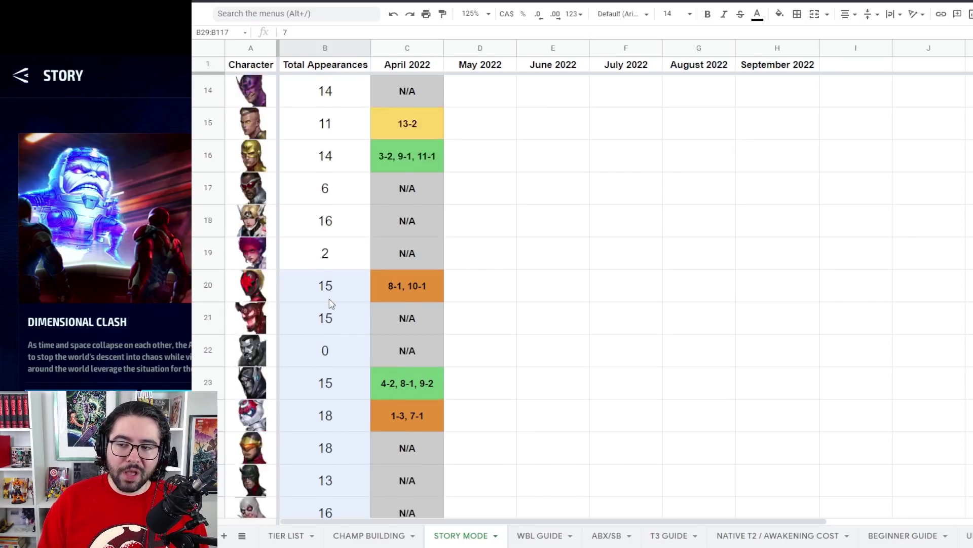
scroll(331, 303, up, 3)
drag(330, 278, 335, 117)
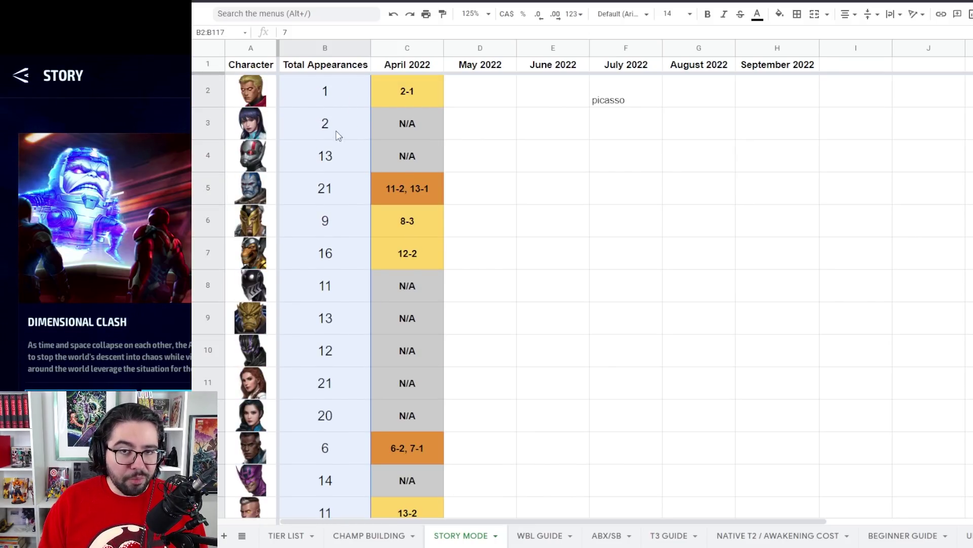
Check individual Total Appearances counts for characters from row 2 through row 8 and in row 15.
click(339, 96)
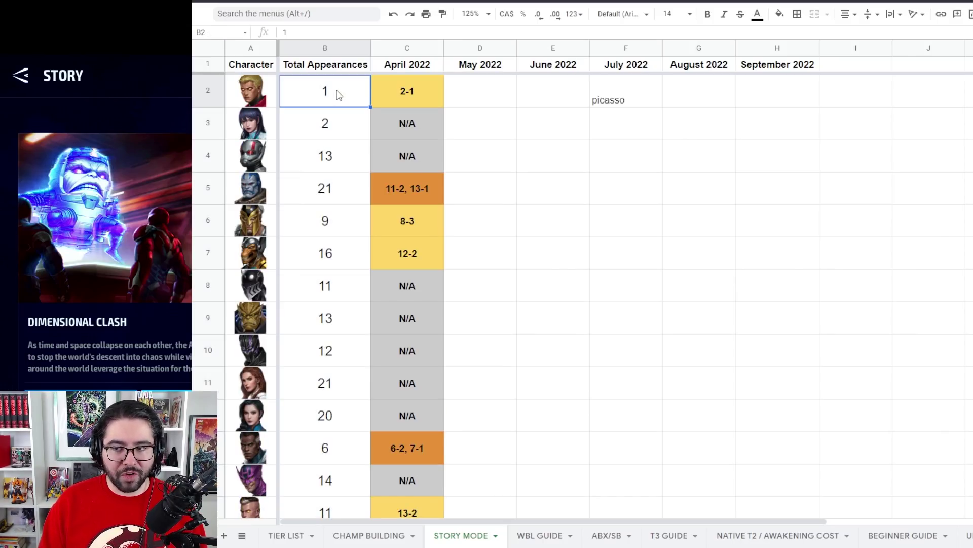
click(338, 137)
click(341, 190)
click(344, 253)
click(349, 276)
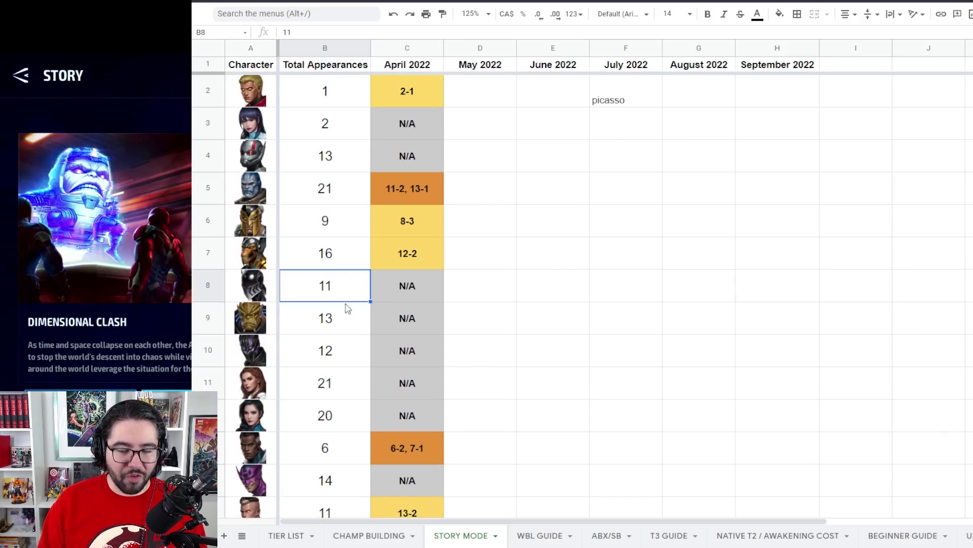
click(345, 235)
scroll(349, 319, down, 5)
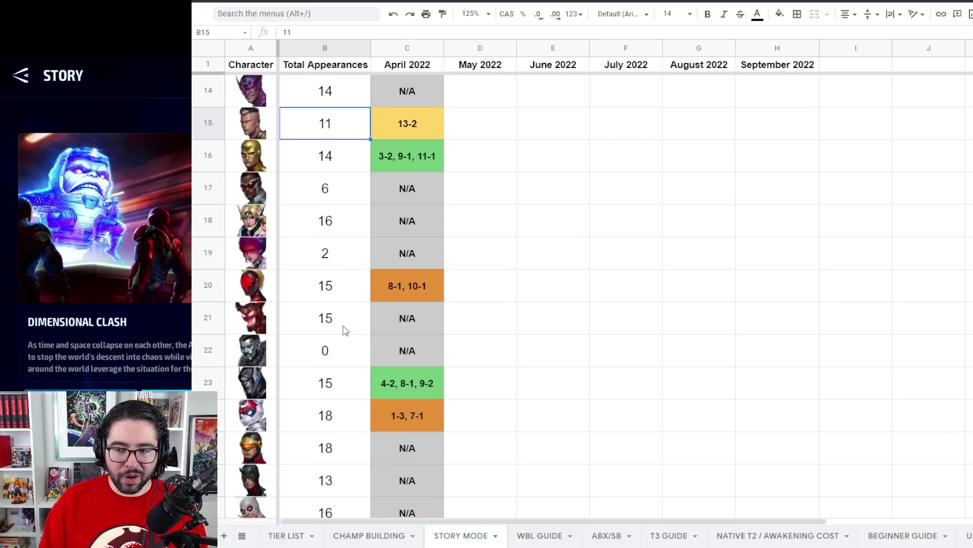
Compare row 6's Total Appearances count with its April 2022 entry, and check the count in row 13.
scroll(343, 330, up, 5)
drag(251, 223, 445, 236)
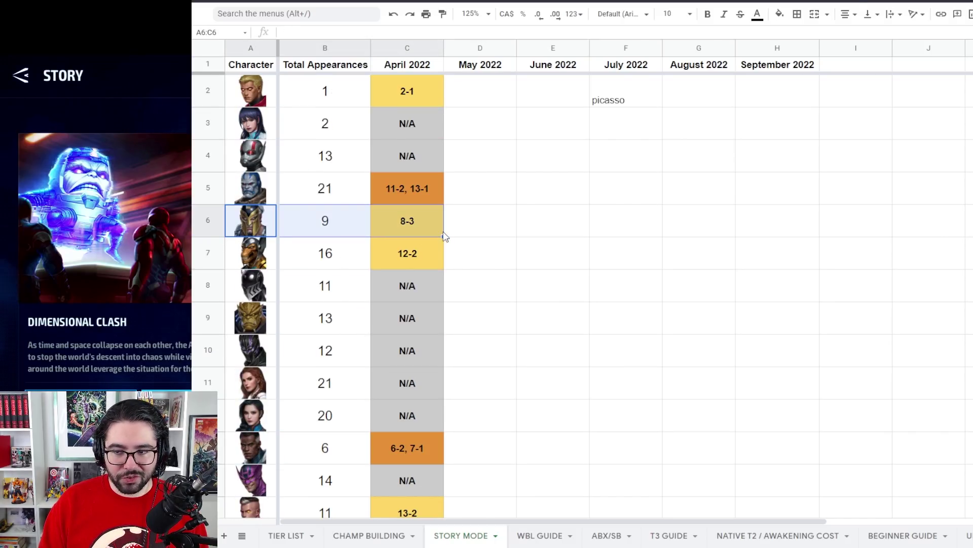
click(346, 229)
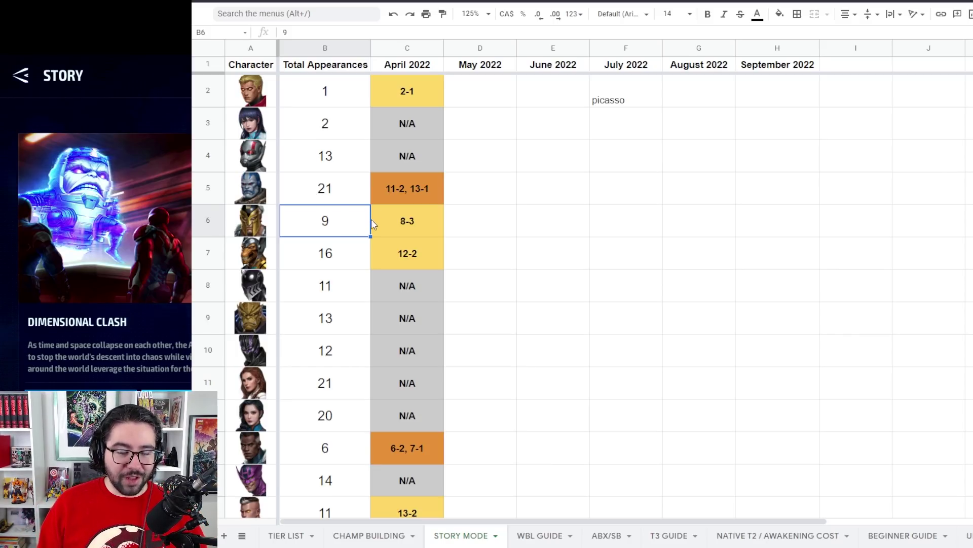
scroll(347, 236, down, 3)
click(347, 236)
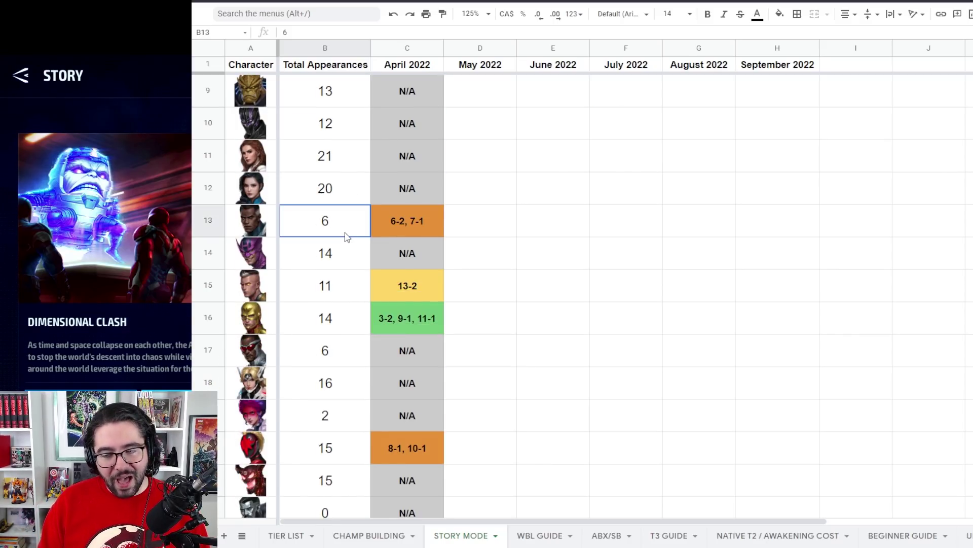
scroll(339, 294, up, 3)
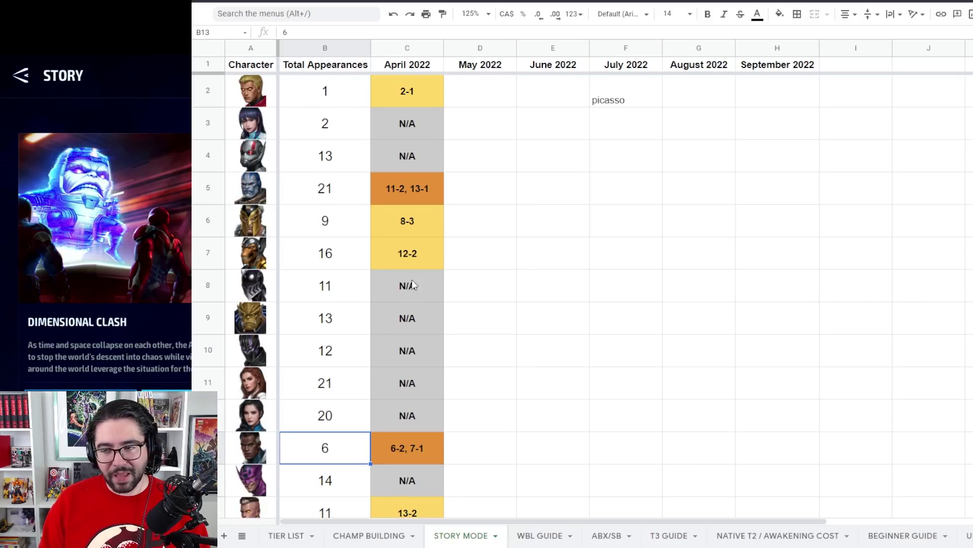
Look over the May 2022 and September 2022 columns and review the character list down through row 31.
click(509, 201)
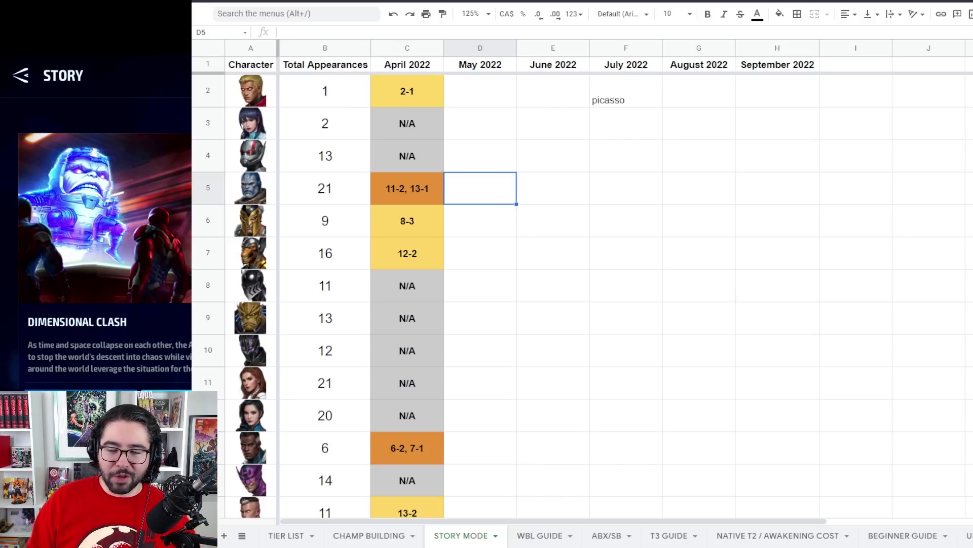
click(775, 293)
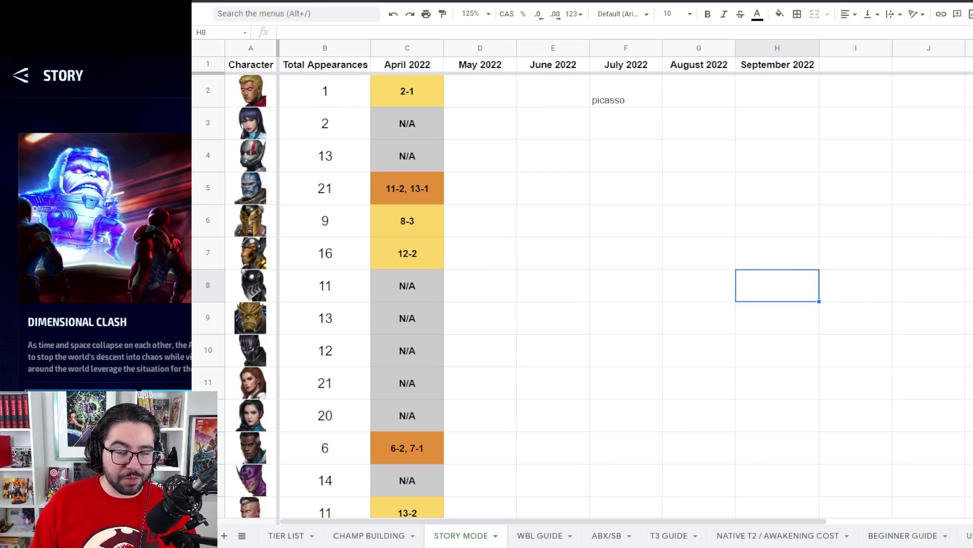
scroll(583, 297, down, 15)
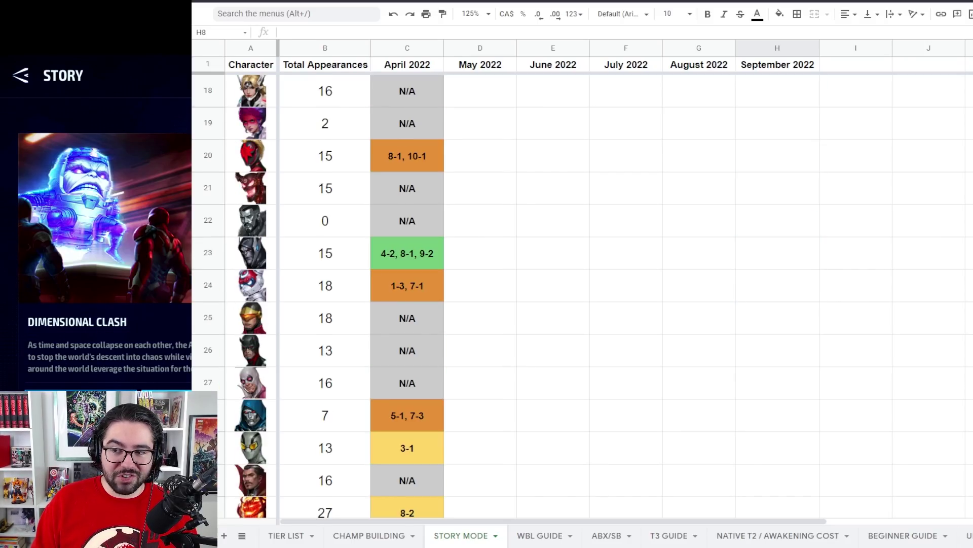